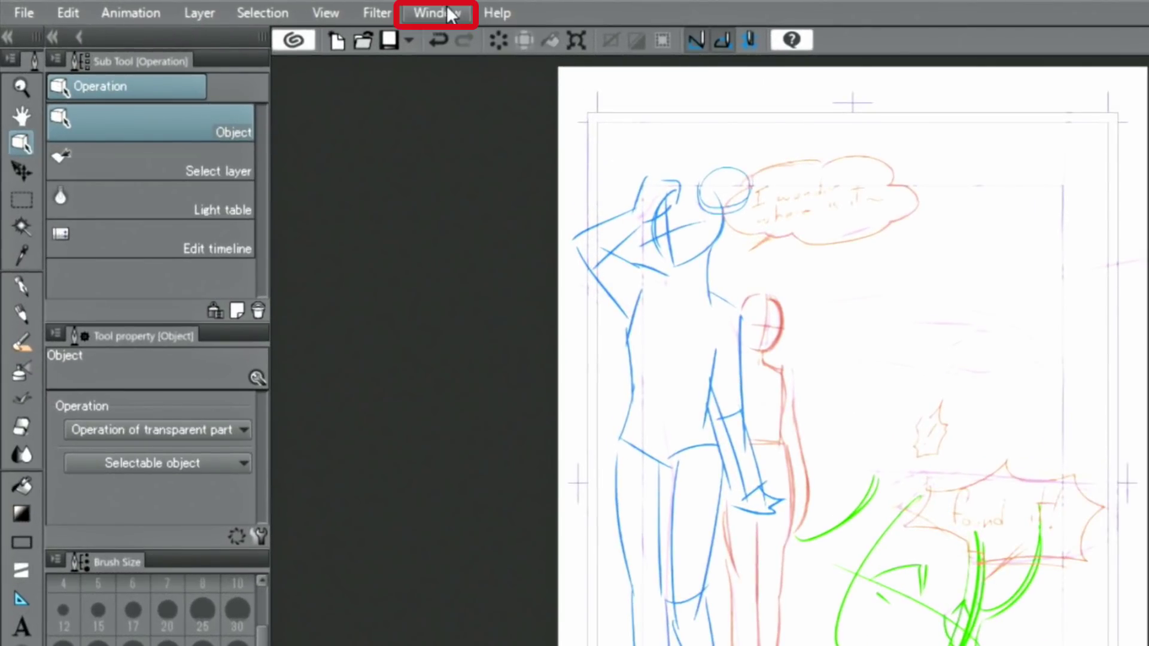
# Step: Open the Window menu to list the panels that can be shown
pyautogui.click(450, 14)
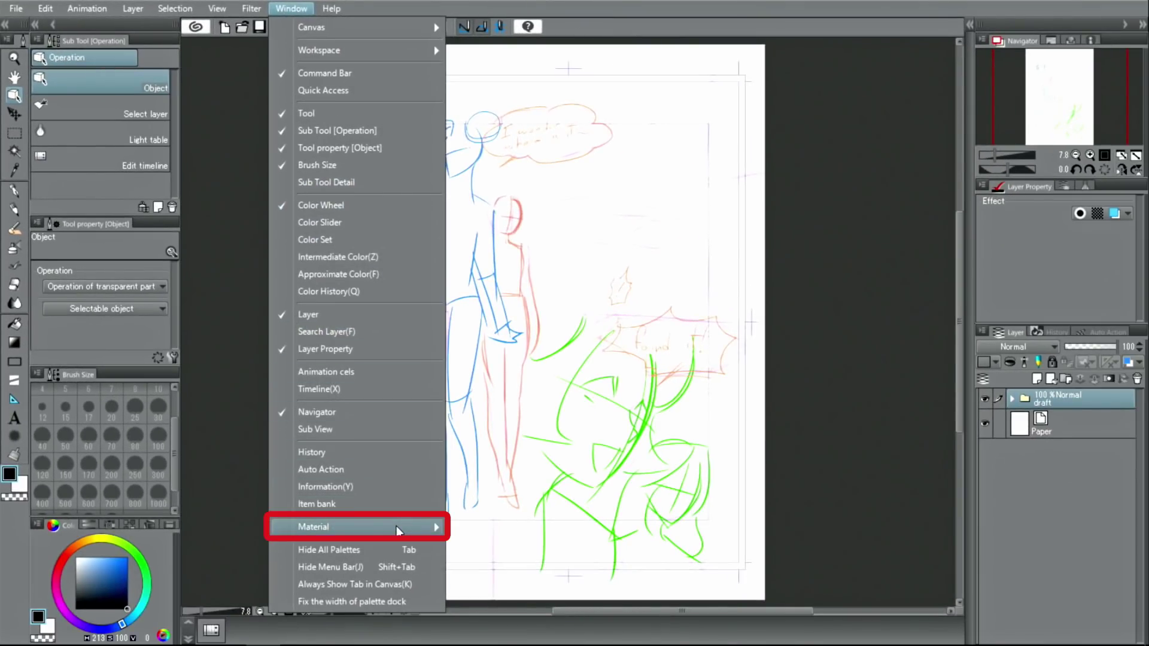
# Step: Drag 3D drawing doll (Female) from Material [All materials] > 3D > Body type onto the page
pyautogui.moveTo(396, 526)
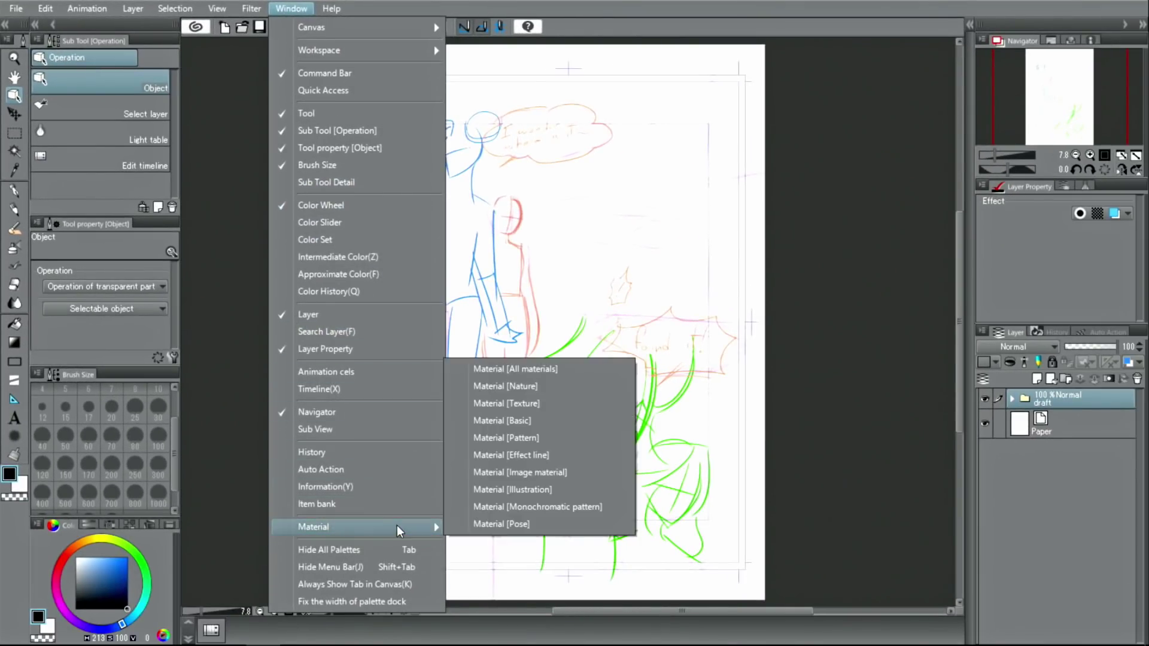
pyautogui.click(535, 368)
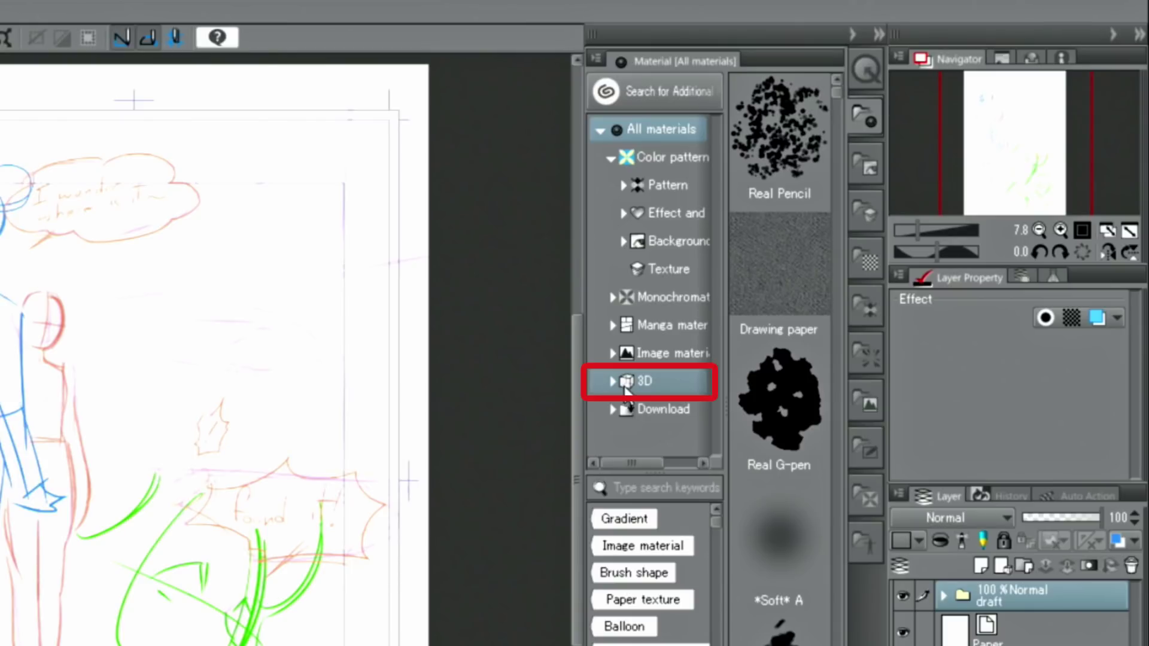
pyautogui.click(621, 381)
pyautogui.click(612, 380)
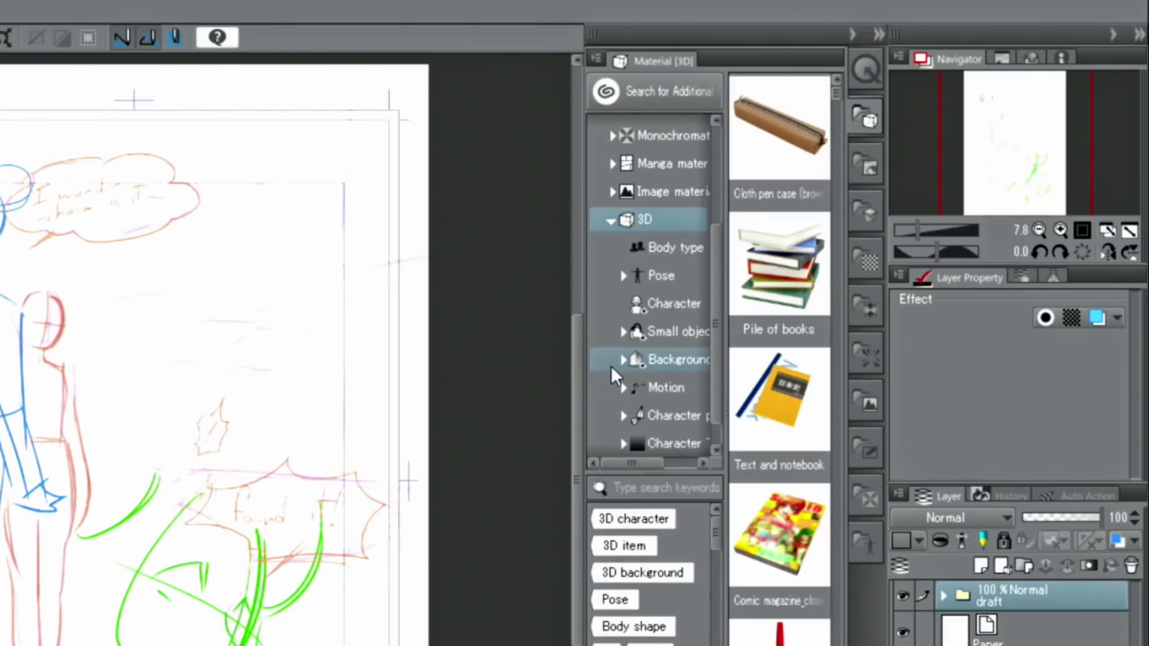
pyautogui.click(652, 249)
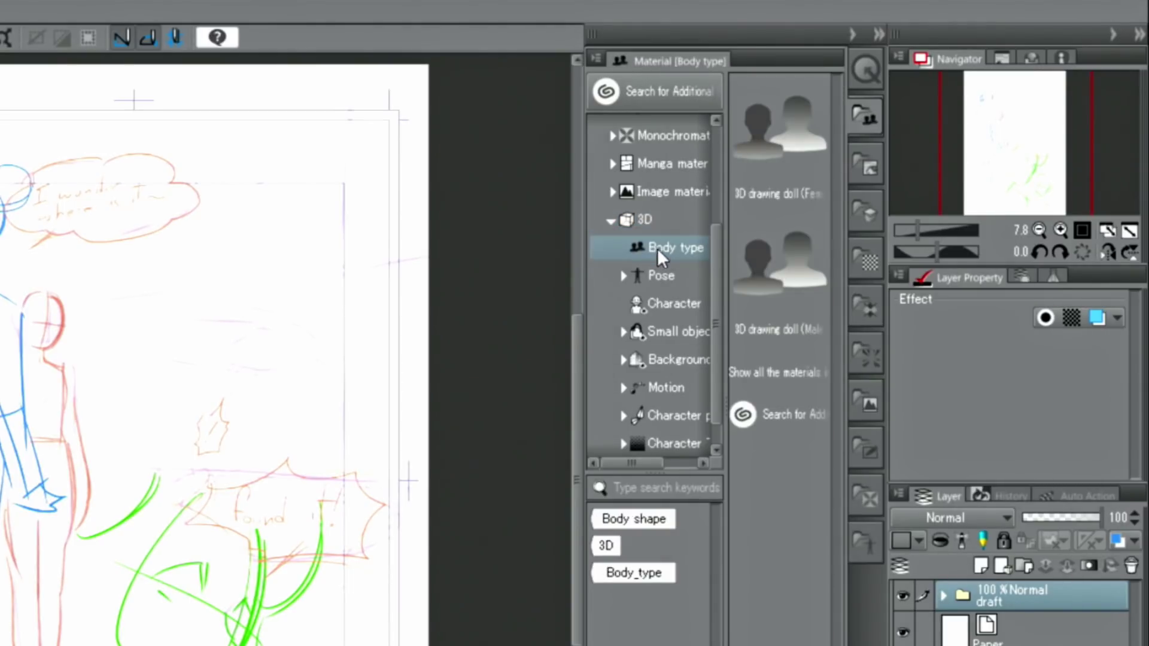
pyautogui.click(779, 150)
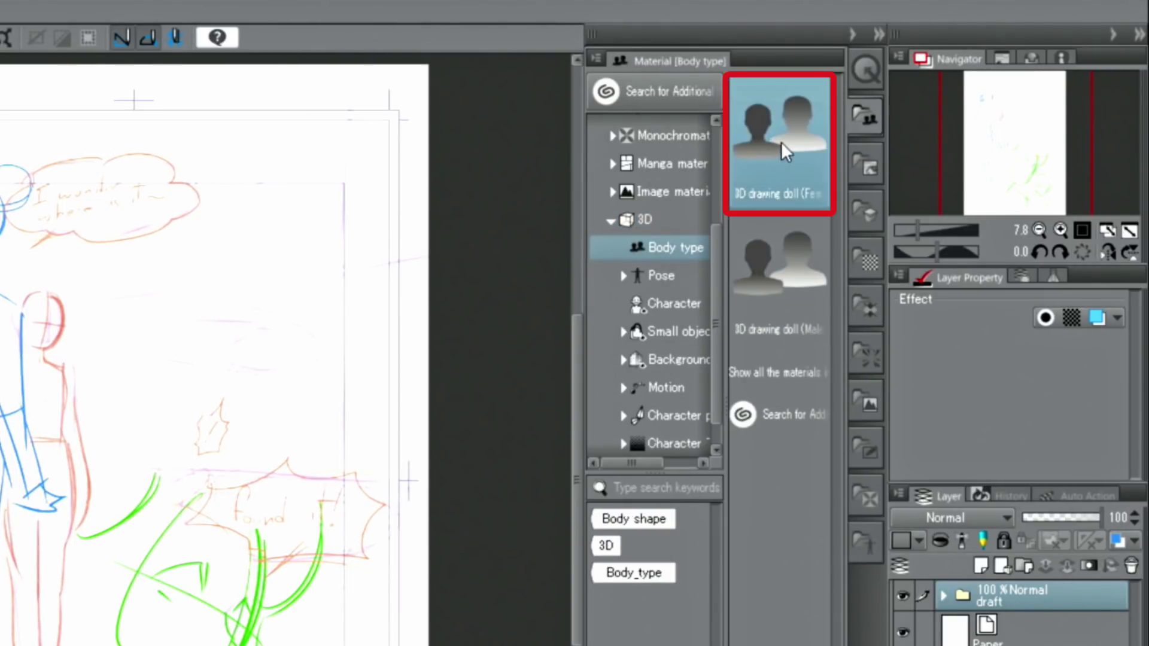
pyautogui.moveTo(781, 142)
pyautogui.mouseDown()
pyautogui.moveTo(784, 131)
pyautogui.moveTo(572, 294)
pyautogui.moveTo(136, 424)
pyautogui.mouseUp()
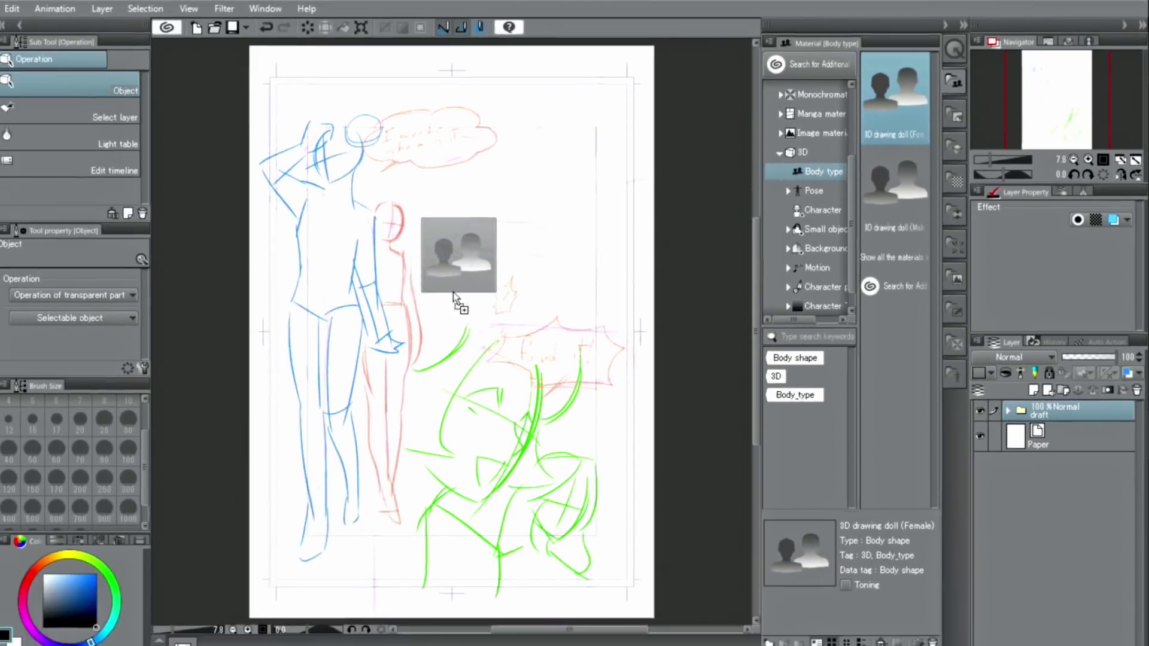
pyautogui.moveTo(454, 292)
pyautogui.mouseDown()
pyautogui.moveTo(424, 298)
pyautogui.moveTo(444, 289)
pyautogui.mouseUp()
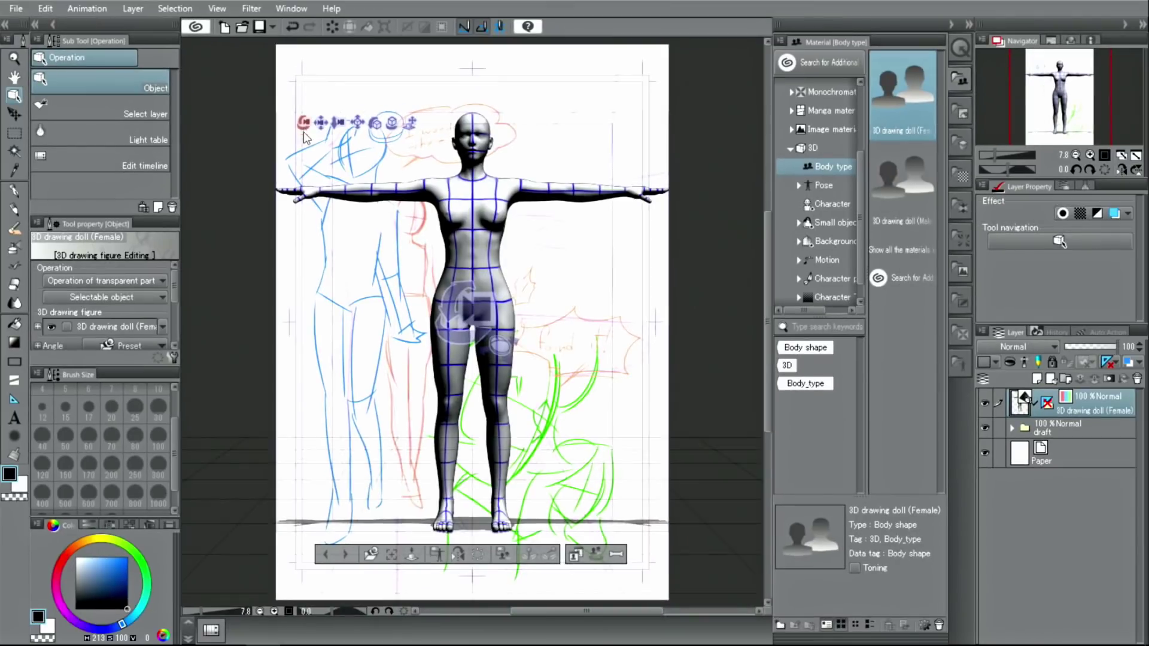
# Step: Orbit and pan the 3D camera so the doll shifts left over the blue sketched figure
pyautogui.moveTo(328, 60); pyautogui.dragTo(419, 147)
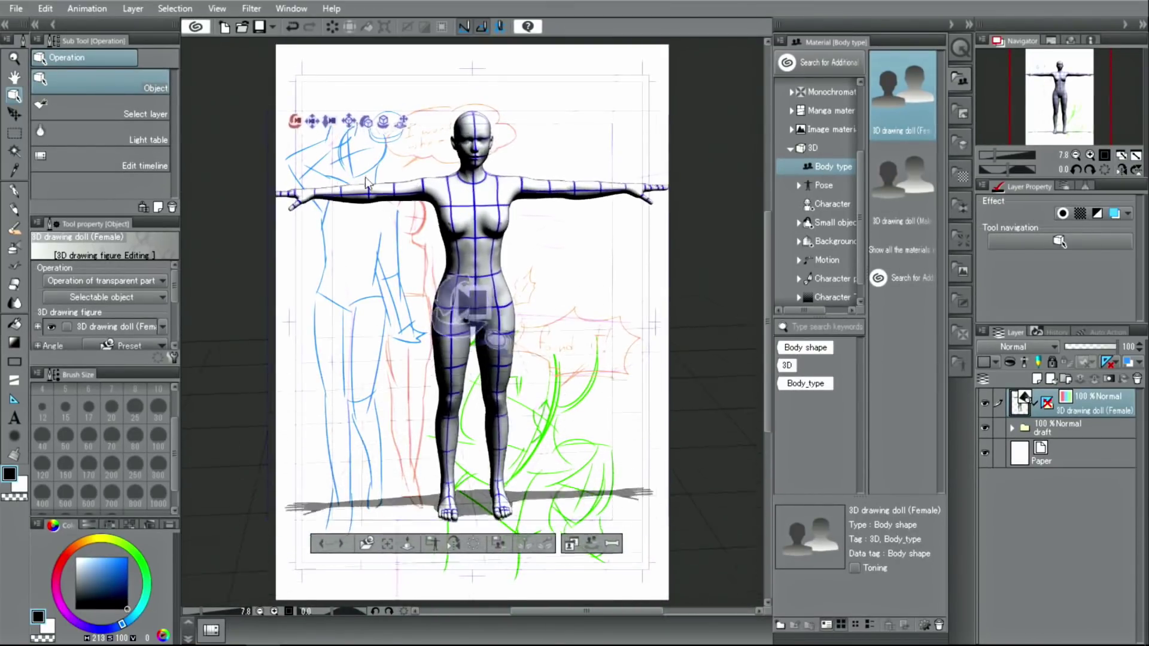
pyautogui.moveTo(312, 123); pyautogui.dragTo(232, 152)
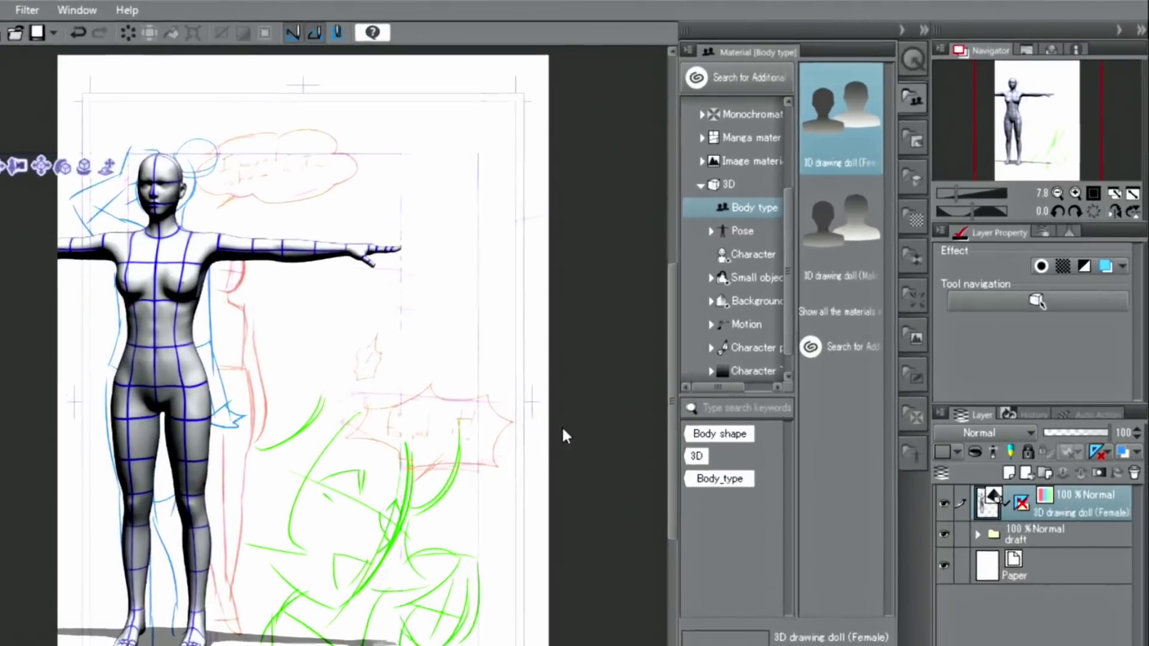
# Step: Apply the C_standing 01 pose from the Pose materials to the female doll
pyautogui.click(735, 235)
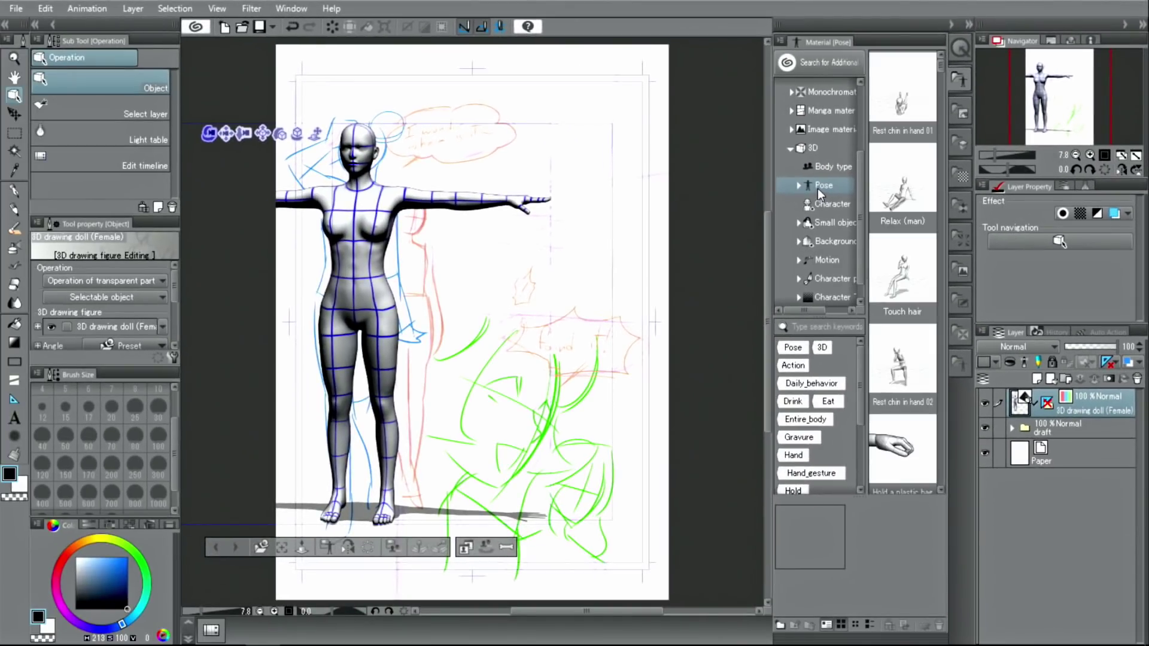
pyautogui.moveTo(939, 74); pyautogui.dragTo(945, 142)
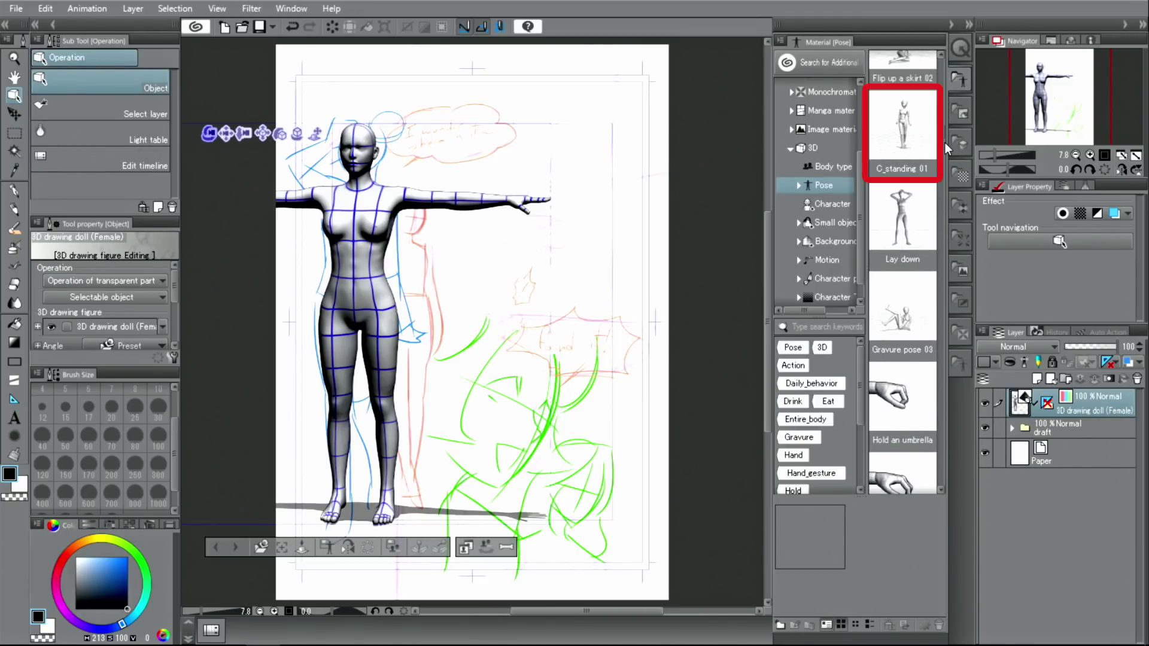
pyautogui.moveTo(905, 138); pyautogui.dragTo(352, 237)
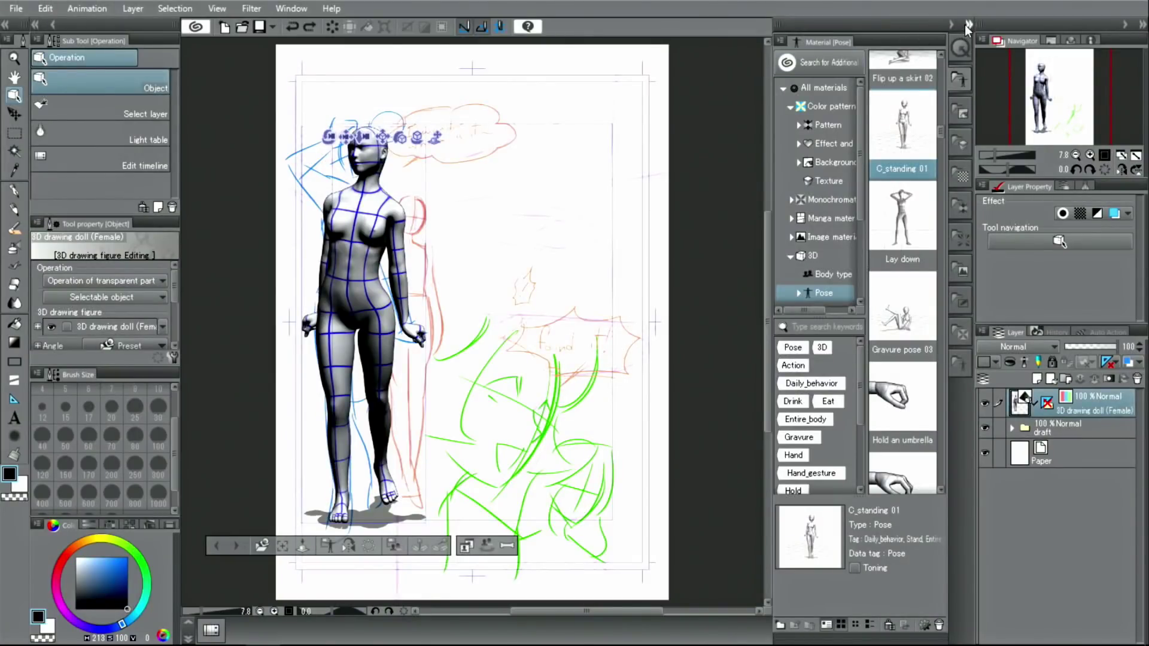
# Step: Hide the Material palette and set Display settings for editing to Fast
pyautogui.click(968, 25)
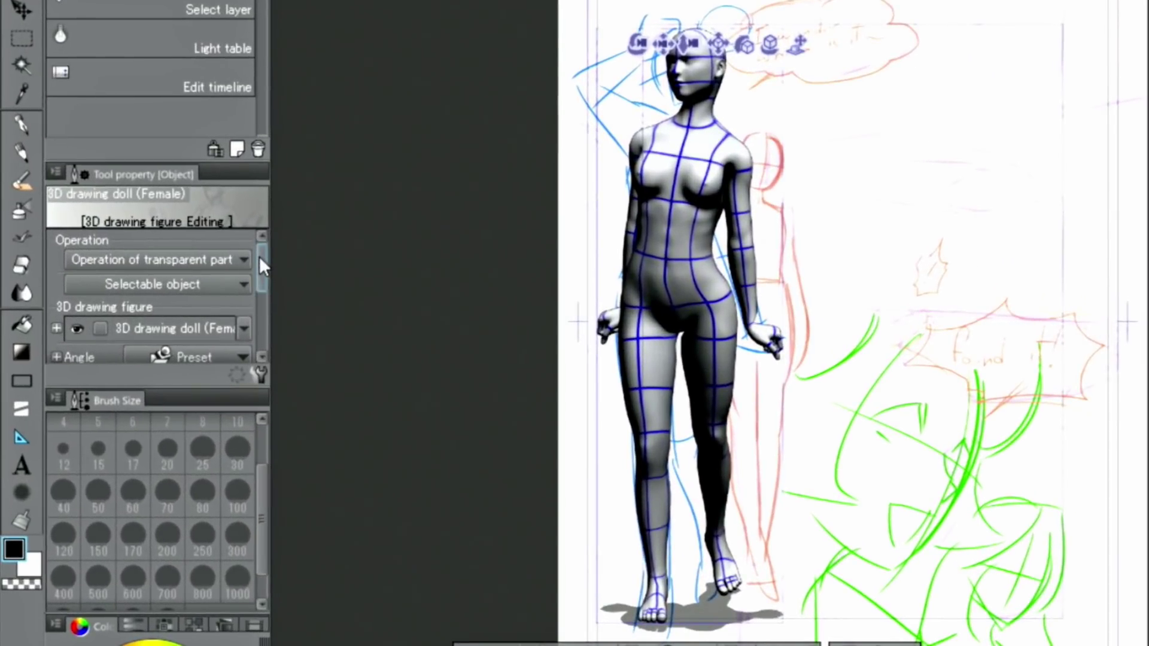
pyautogui.moveTo(173, 279); pyautogui.dragTo(170, 320)
pyautogui.click(219, 351)
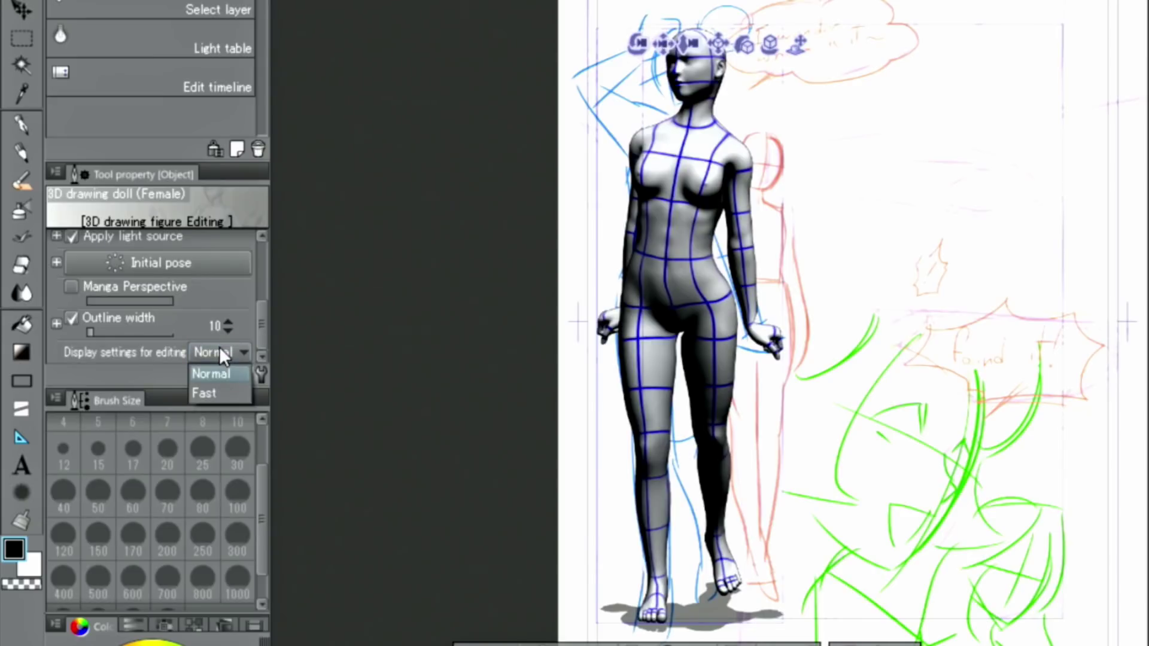
pyautogui.click(207, 394)
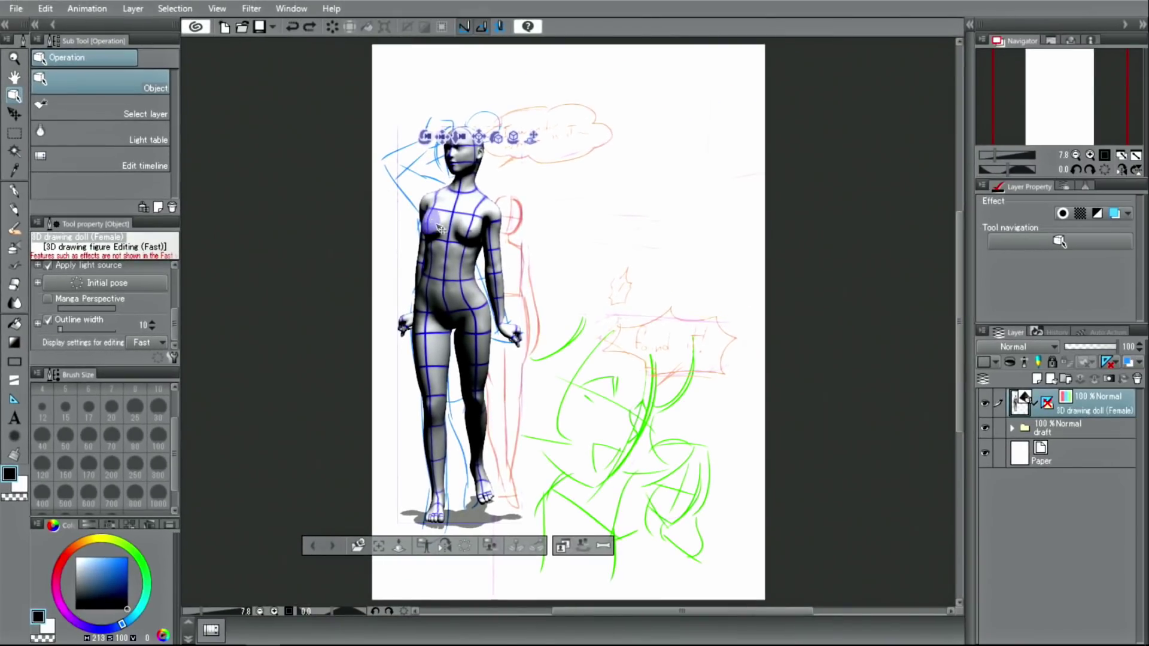
# Step: Raise and bend the doll's arm, turning the chest, so its hand rests on the forehead
pyautogui.click(447, 284)
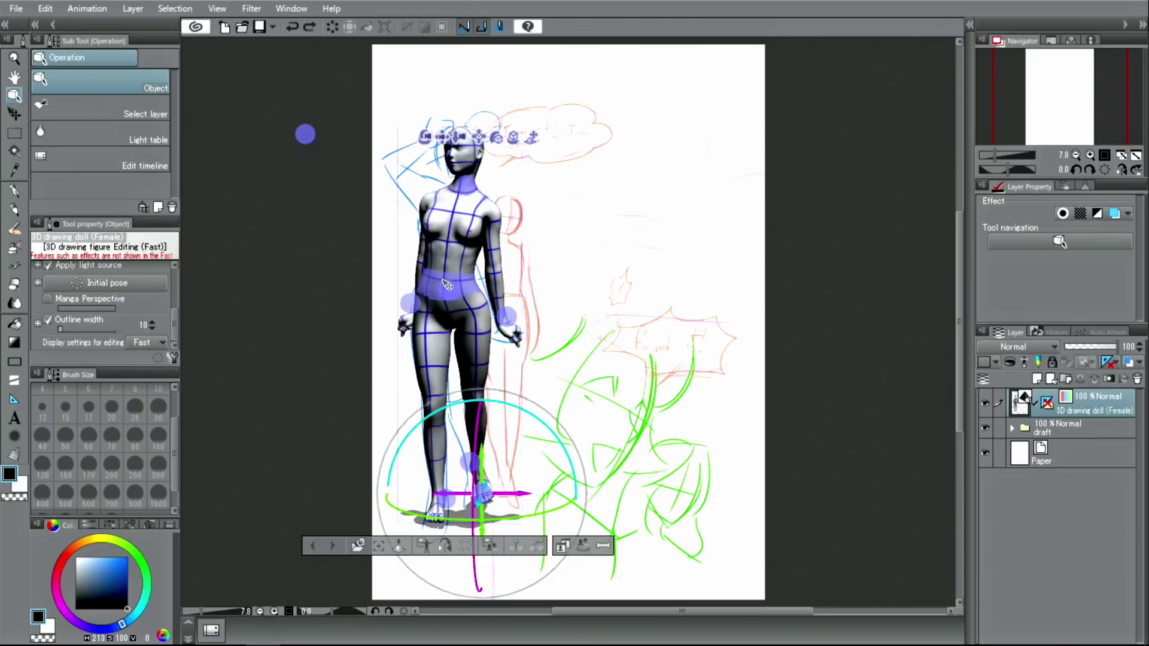
pyautogui.moveTo(411, 303); pyautogui.dragTo(326, 93)
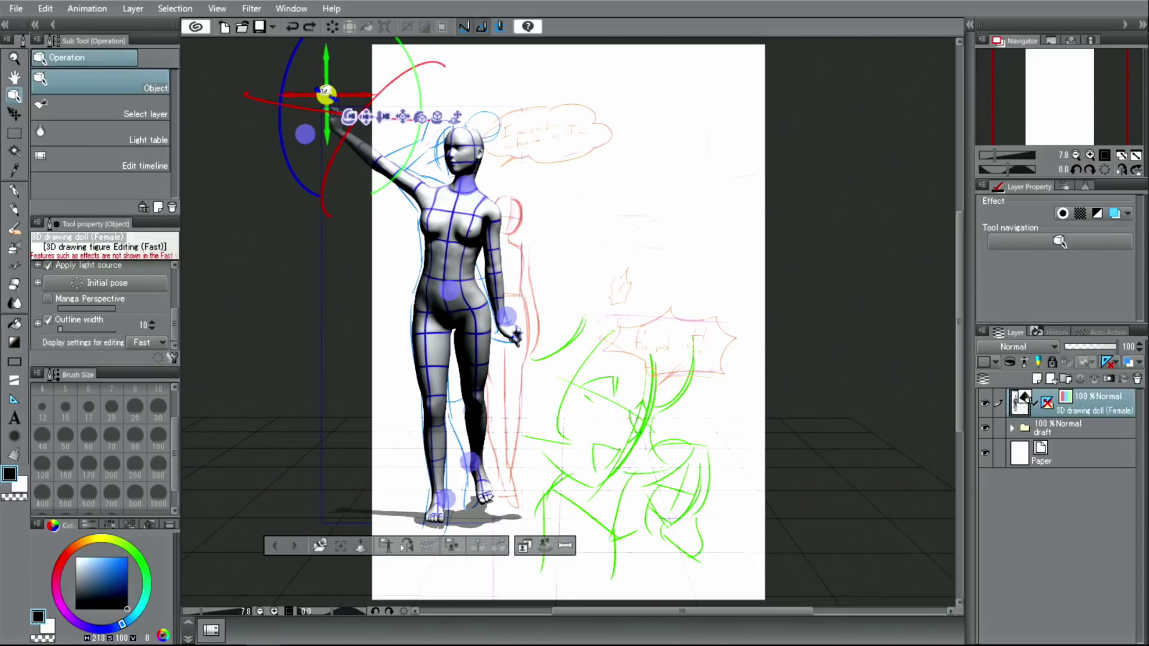
pyautogui.click(441, 214)
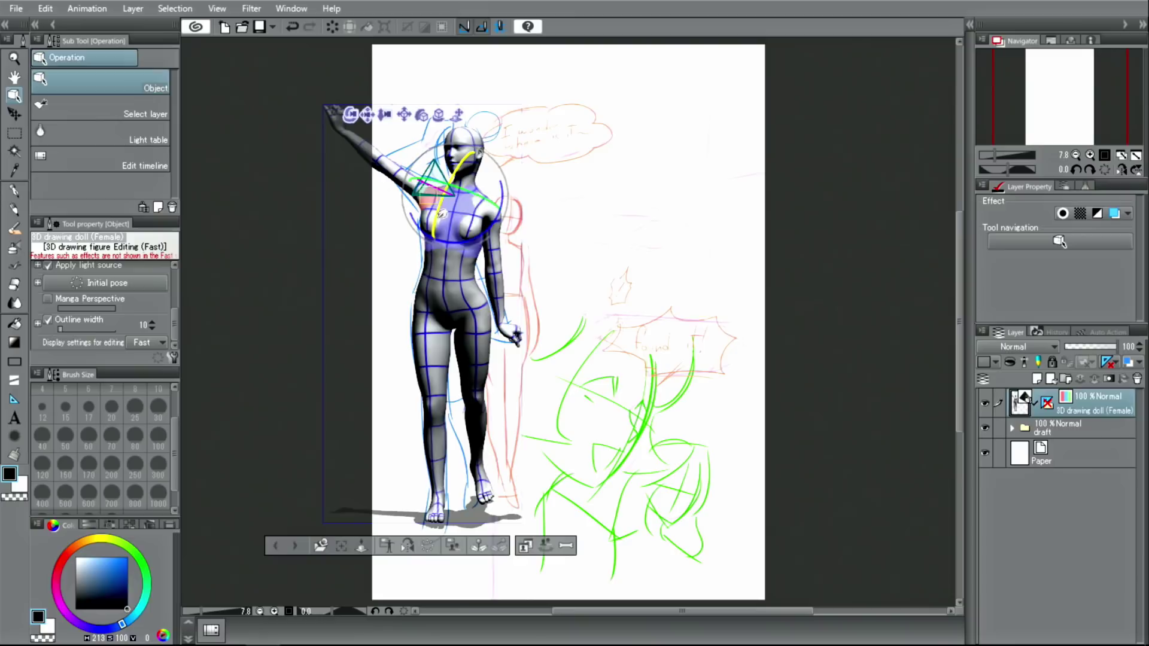
pyautogui.moveTo(441, 213); pyautogui.dragTo(467, 203)
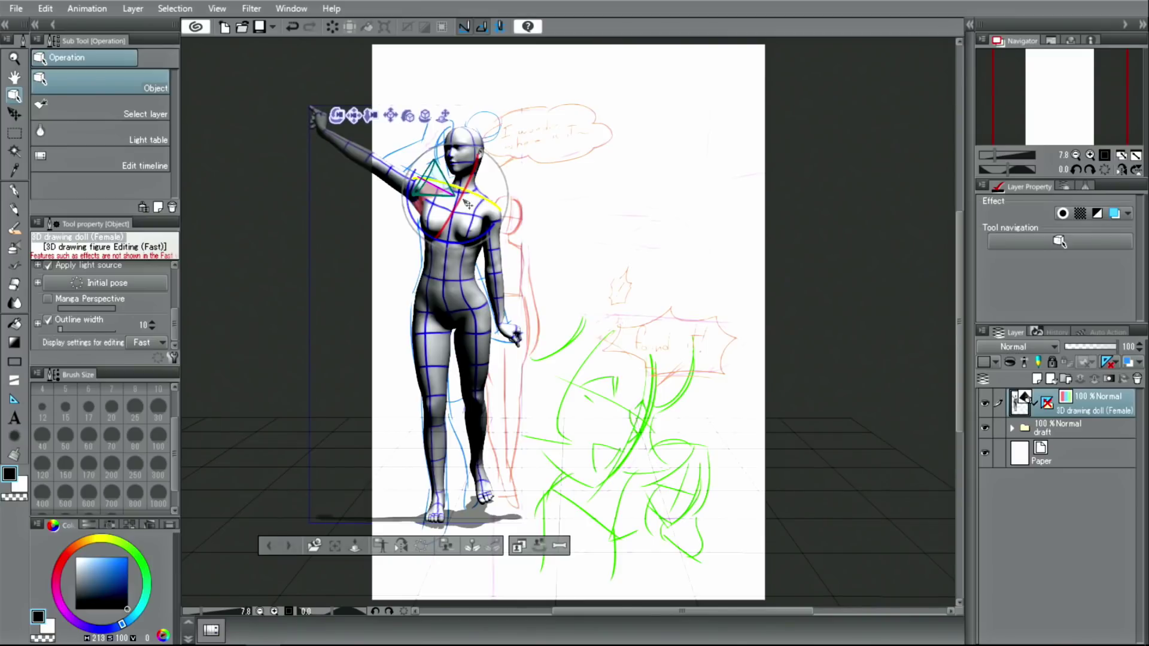
pyautogui.click(389, 172)
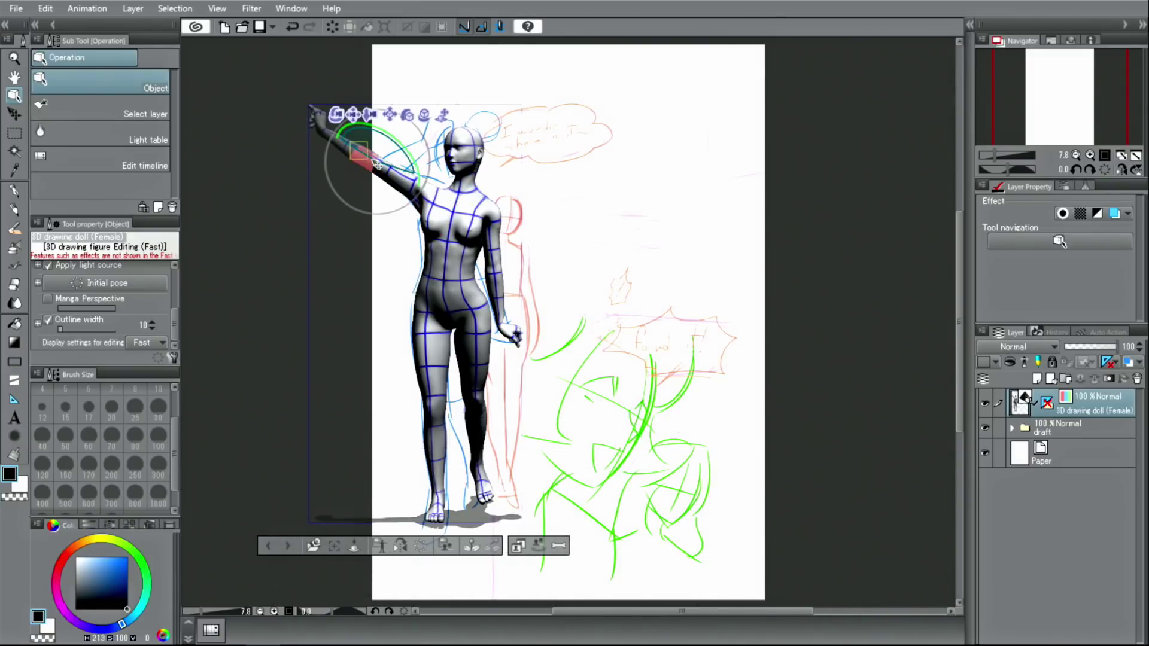
pyautogui.moveTo(384, 127); pyautogui.dragTo(447, 175)
# Step: Bend the doll's upper body and turn it to face forward over the blue pencil figure
pyautogui.click(434, 90)
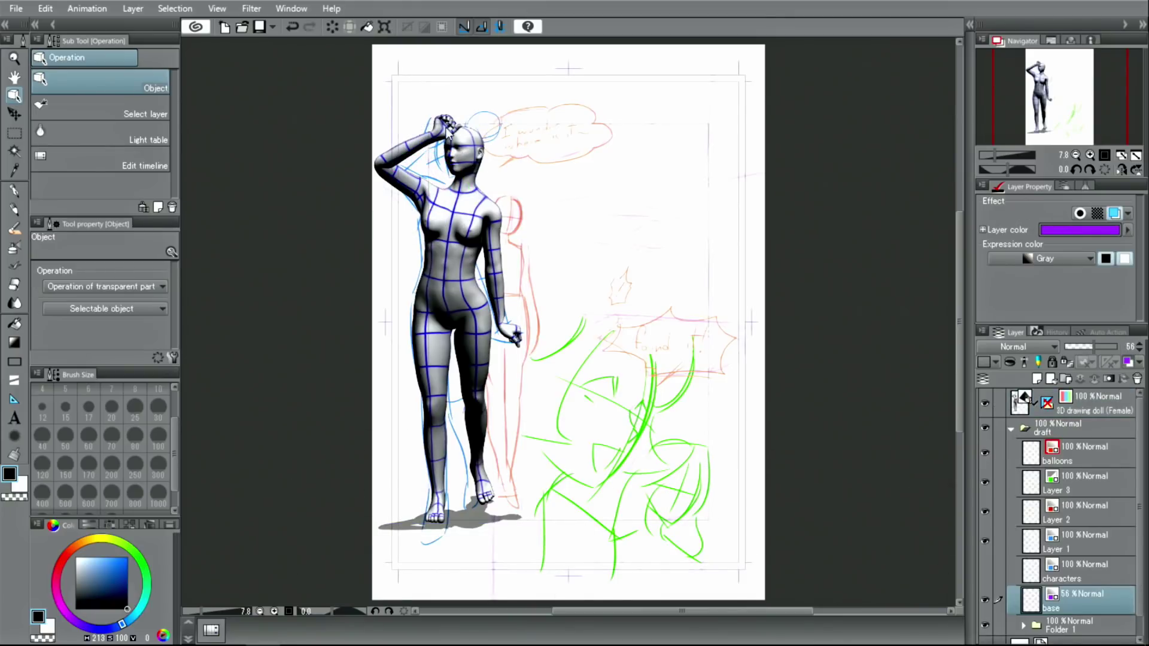
pyautogui.click(473, 346)
pyautogui.click(478, 340)
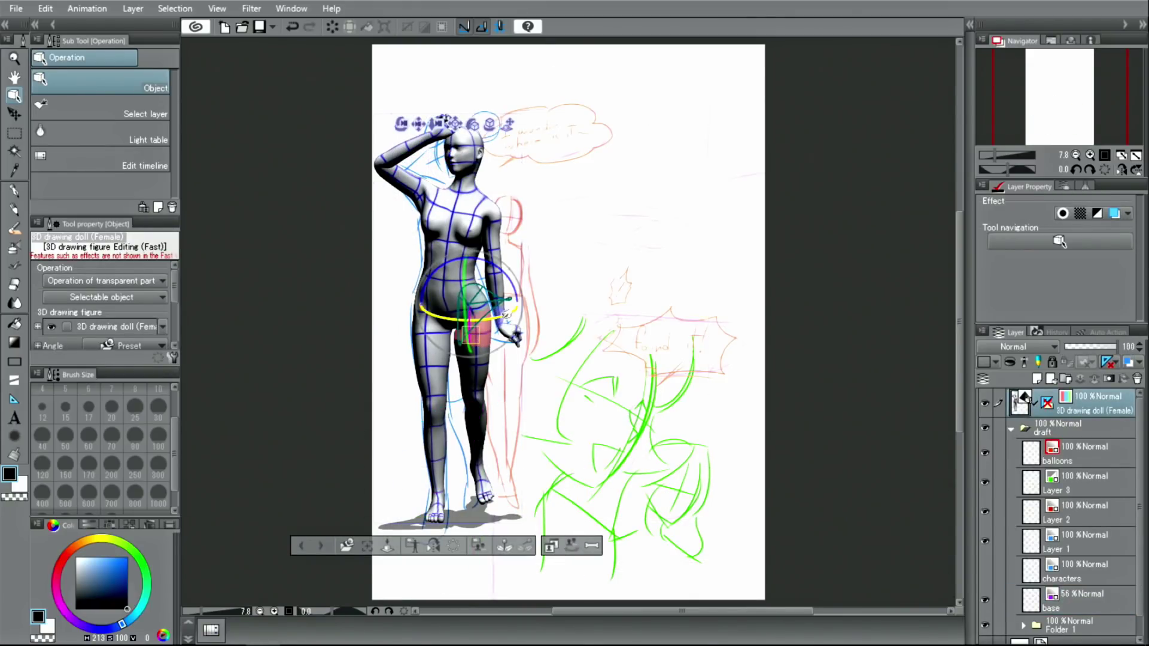
pyautogui.click(488, 467)
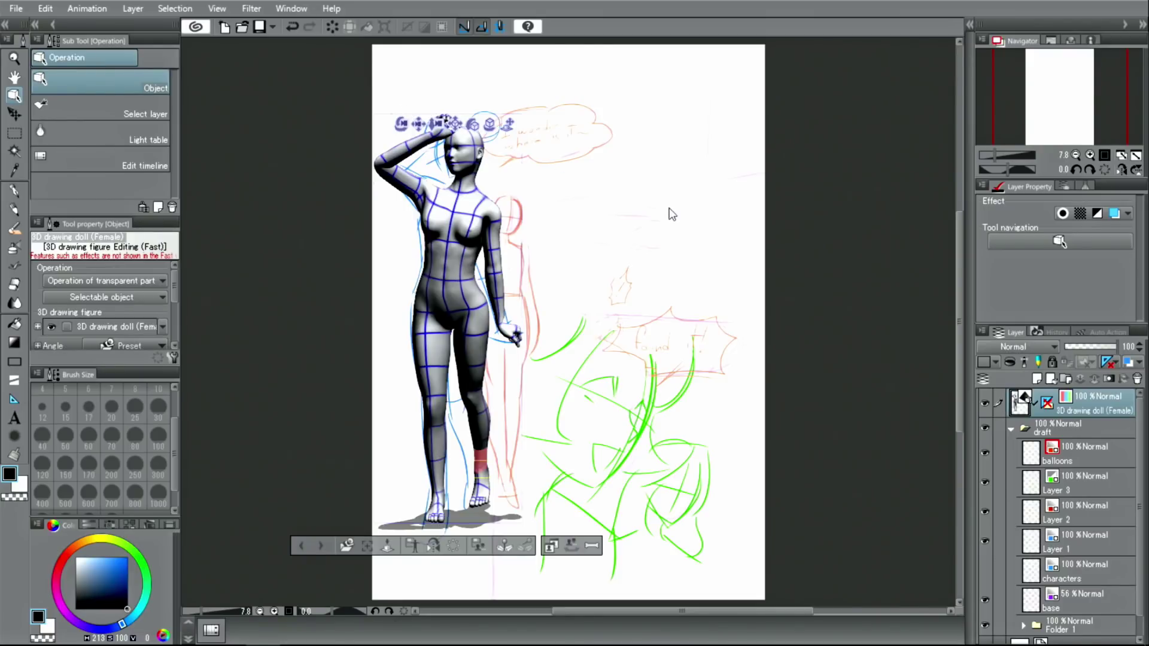
pyautogui.moveTo(659, 229); pyautogui.dragTo(477, 199)
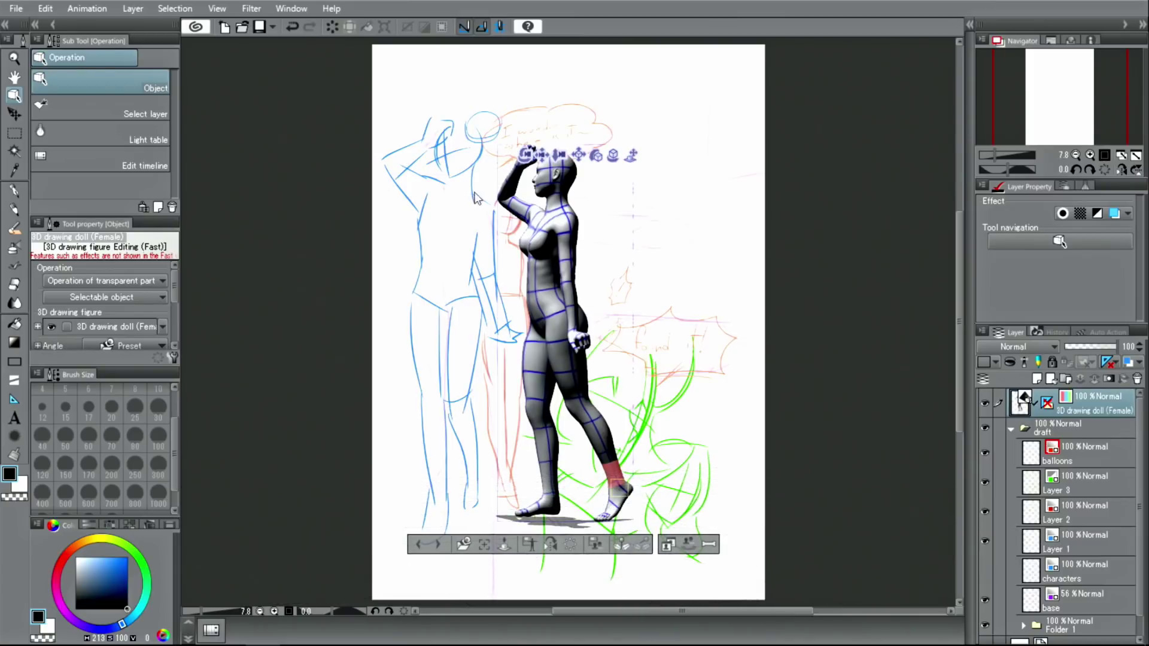
pyautogui.click(545, 210)
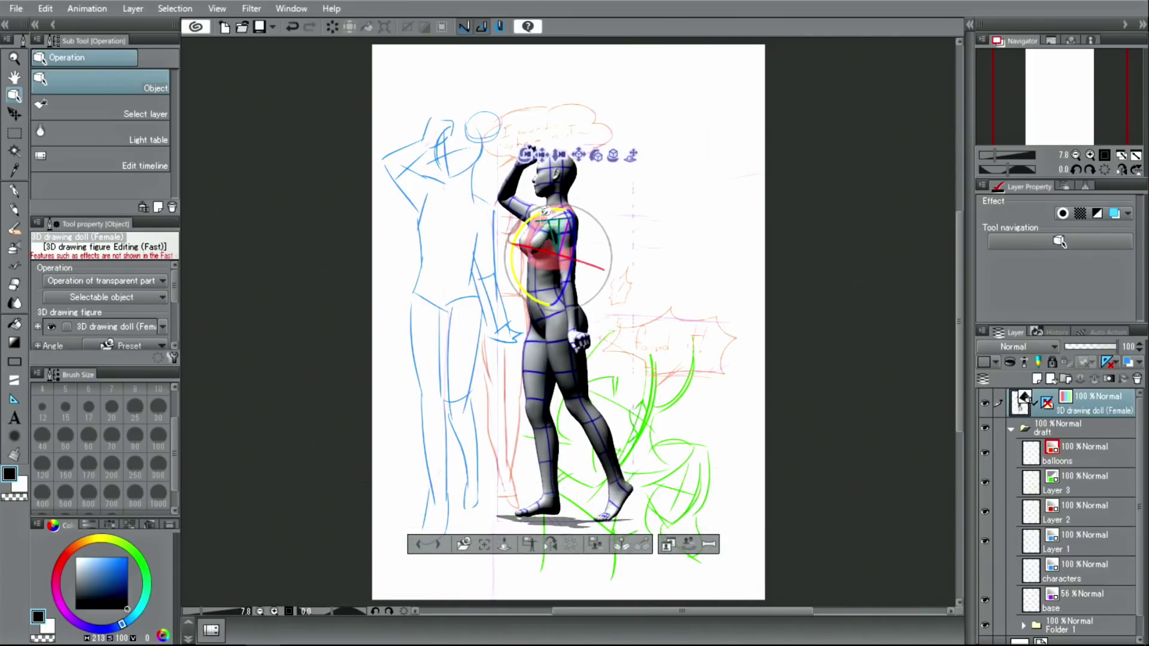
pyautogui.moveTo(526, 224); pyautogui.dragTo(537, 216)
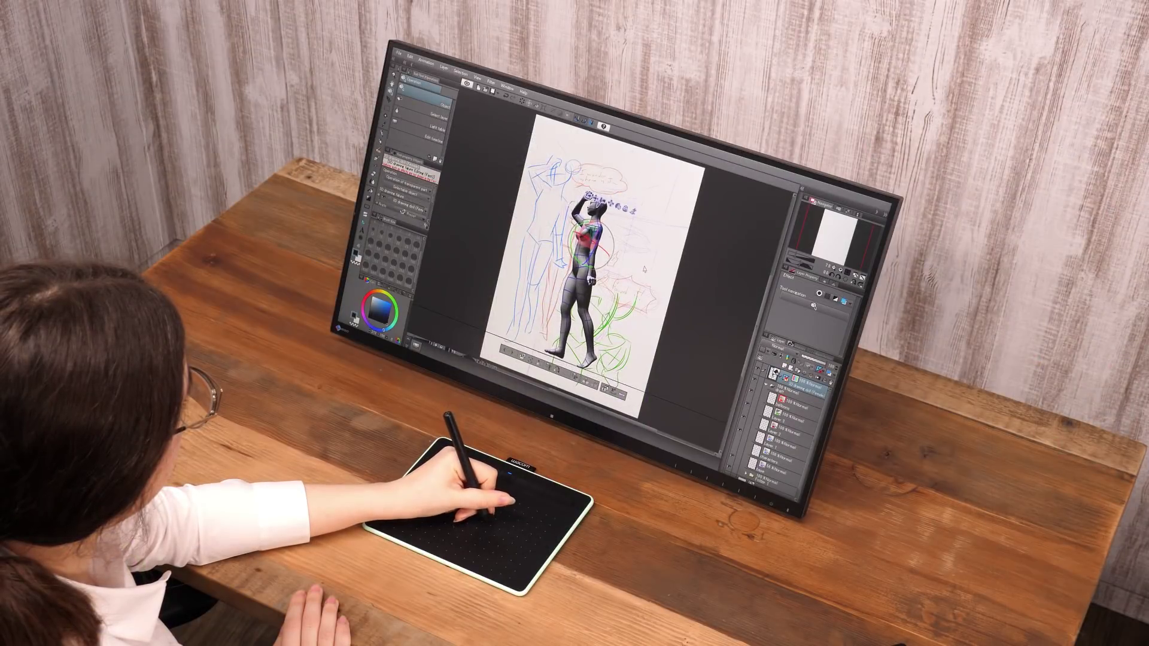
pyautogui.moveTo(641, 275); pyautogui.dragTo(733, 327)
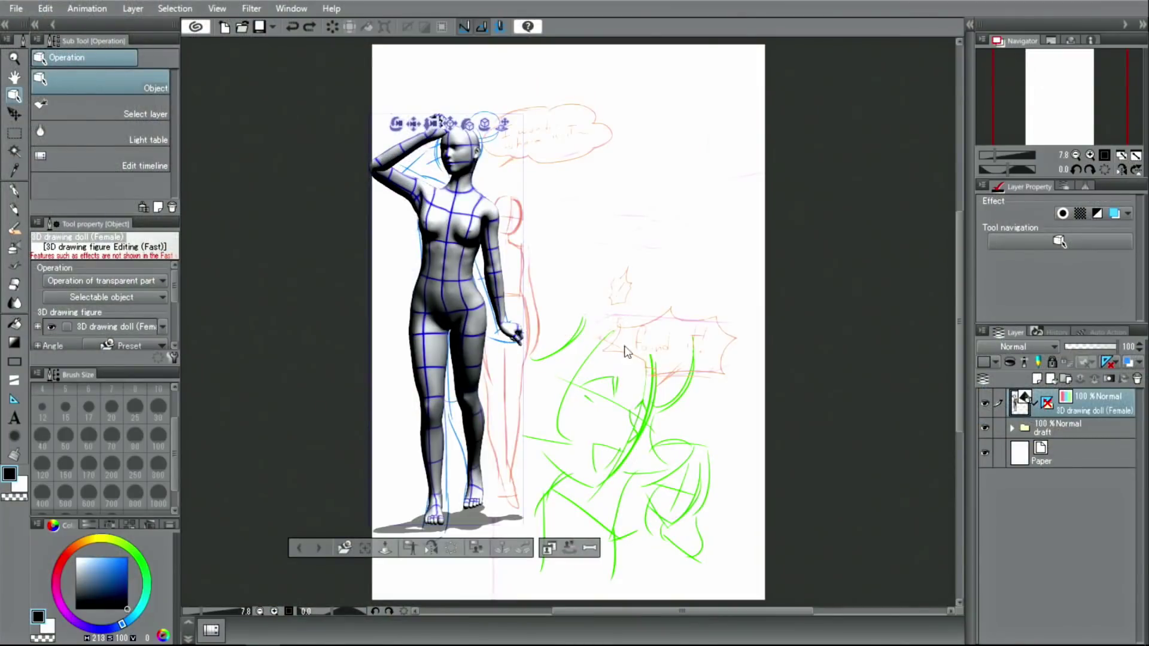
# Step: Zoom in and re-pose the doll's forearm and upper arm so the fist sits atop its head
pyautogui.click(1089, 155)
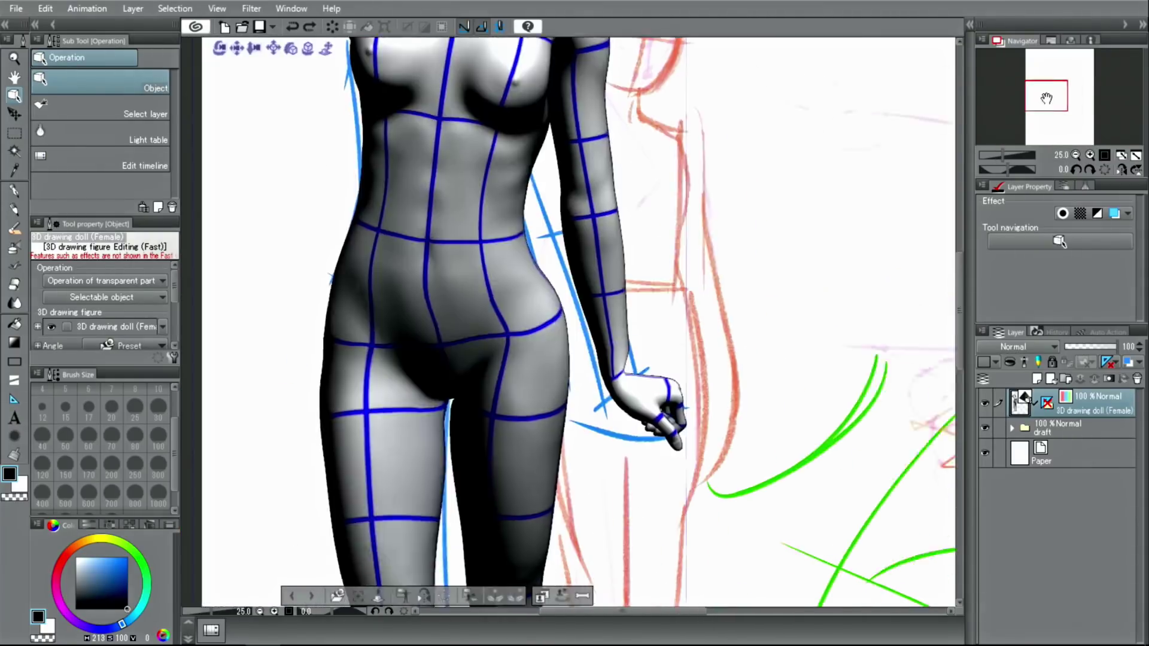
pyautogui.moveTo(1047, 99); pyautogui.dragTo(1041, 76)
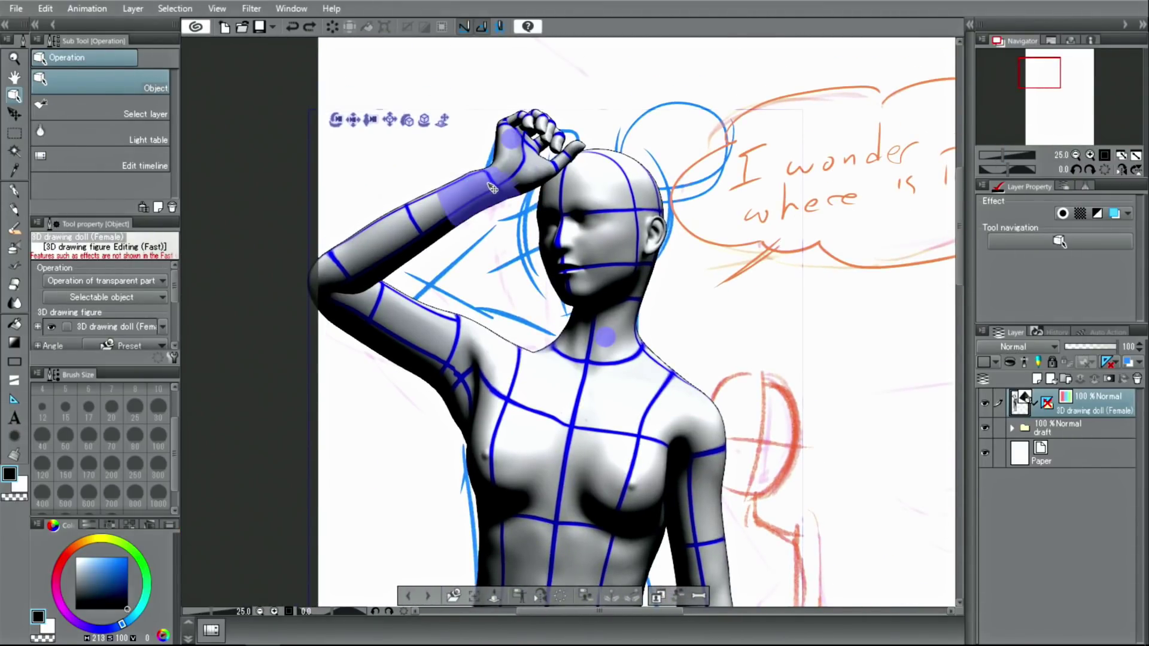
pyautogui.moveTo(498, 186)
pyautogui.mouseDown()
pyautogui.moveTo(474, 180)
pyautogui.moveTo(423, 120)
pyautogui.moveTo(512, 167)
pyautogui.moveTo(511, 187)
pyautogui.mouseUp()
pyautogui.click(336, 259)
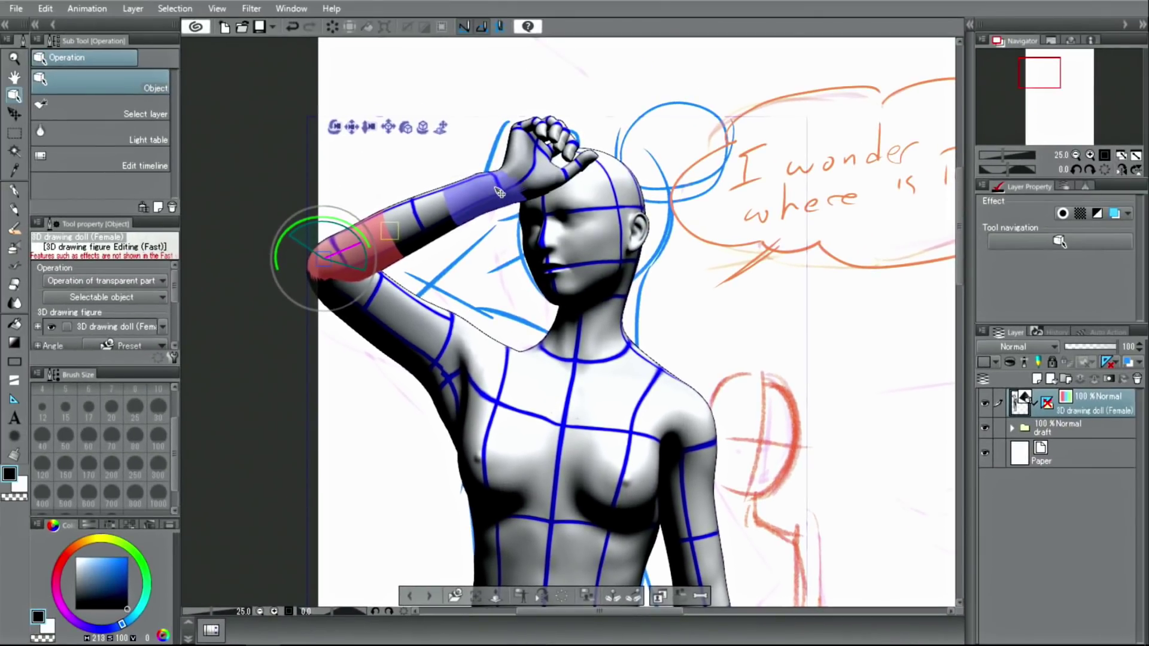
pyautogui.moveTo(335, 179); pyautogui.dragTo(513, 180)
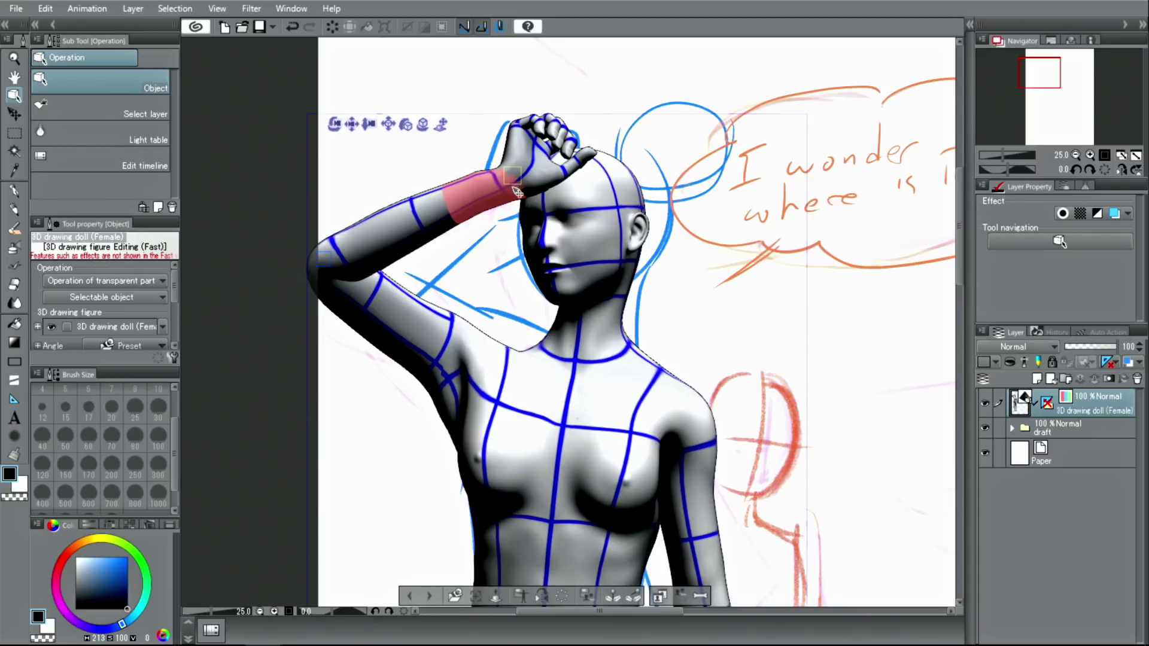
pyautogui.click(346, 257)
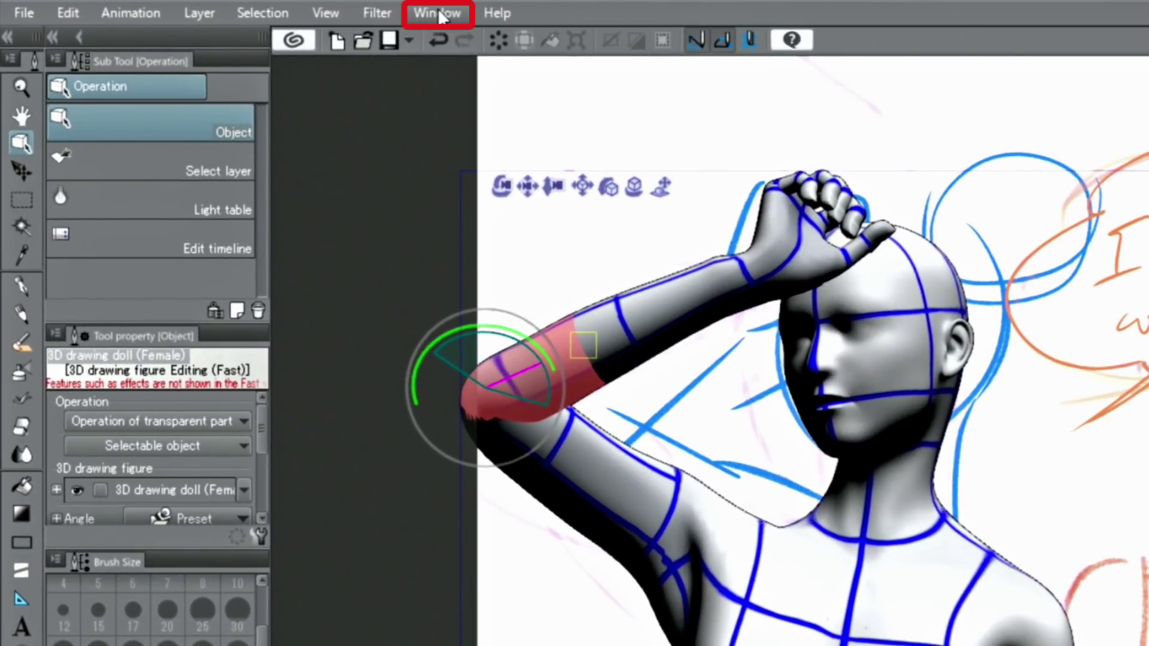
# Step: Apply Hand gesture 012, then Hand gesture 003, from the Hand_gesture pose materials to the raised hand
pyautogui.click(441, 13)
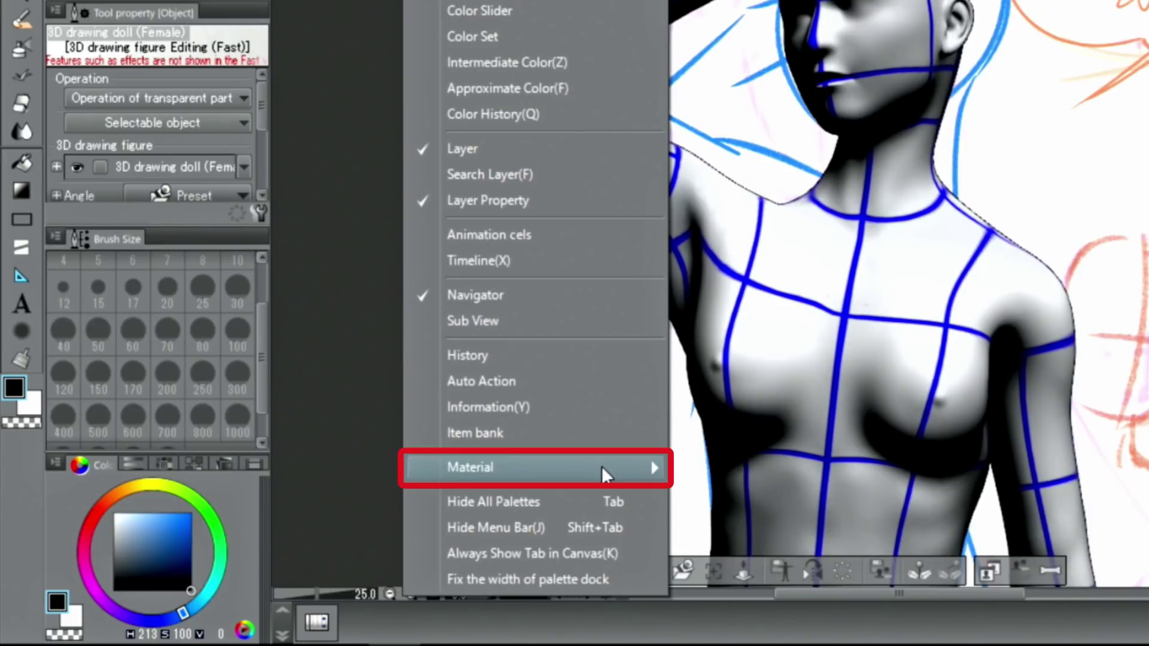
pyautogui.moveTo(602, 465)
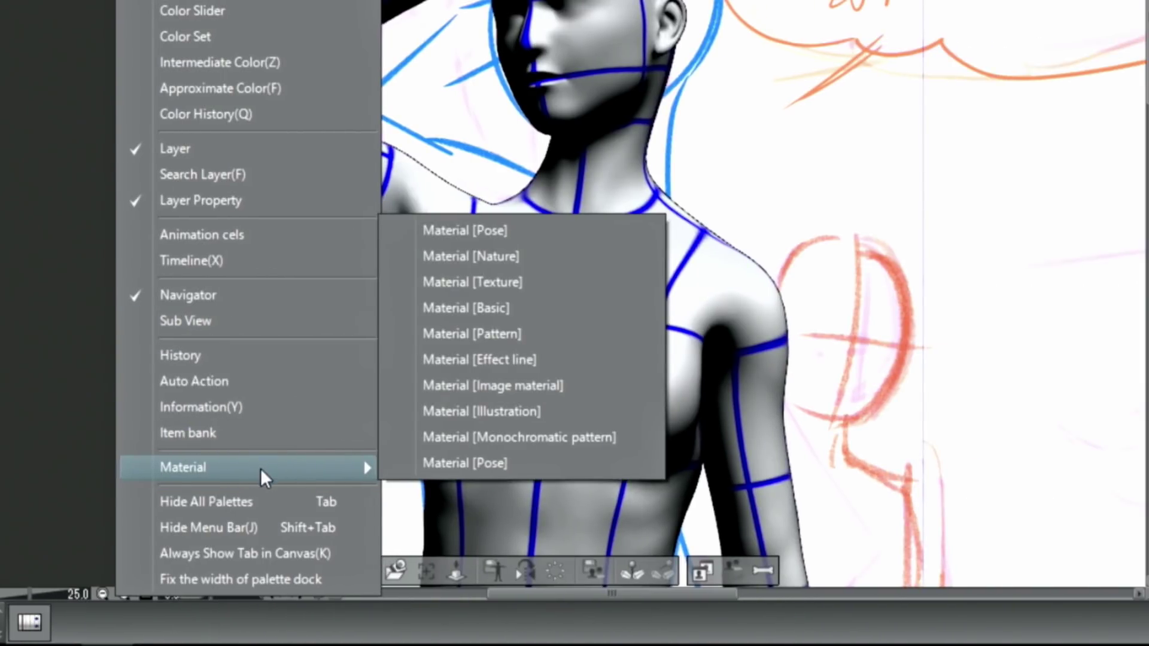
pyautogui.click(446, 232)
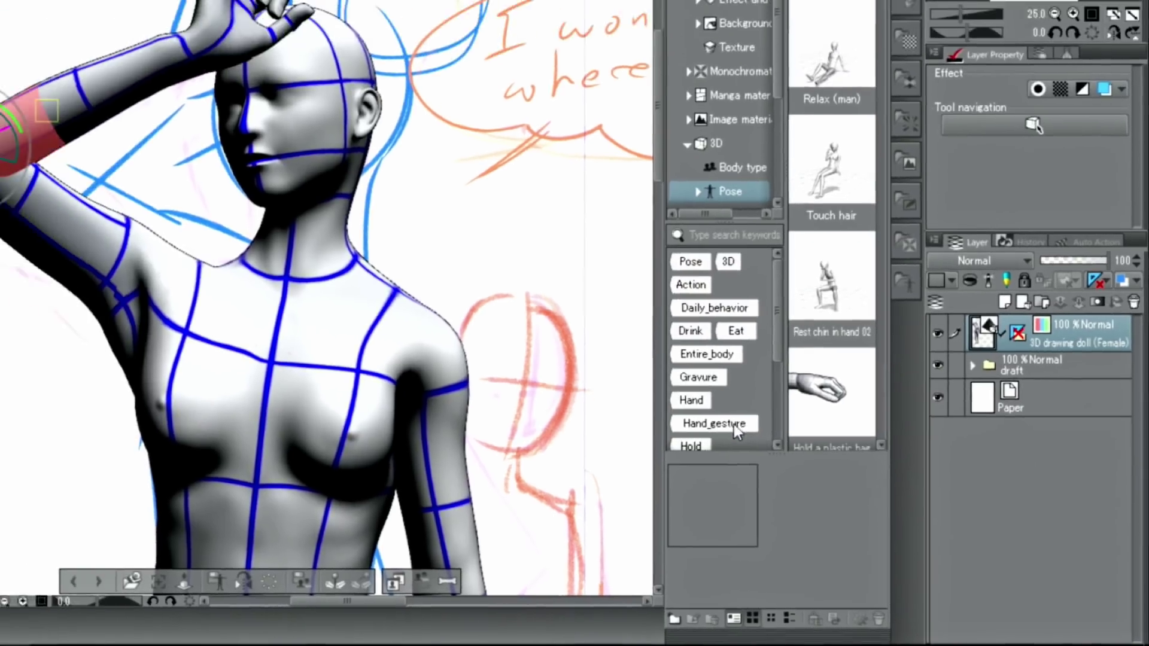
pyautogui.click(669, 395)
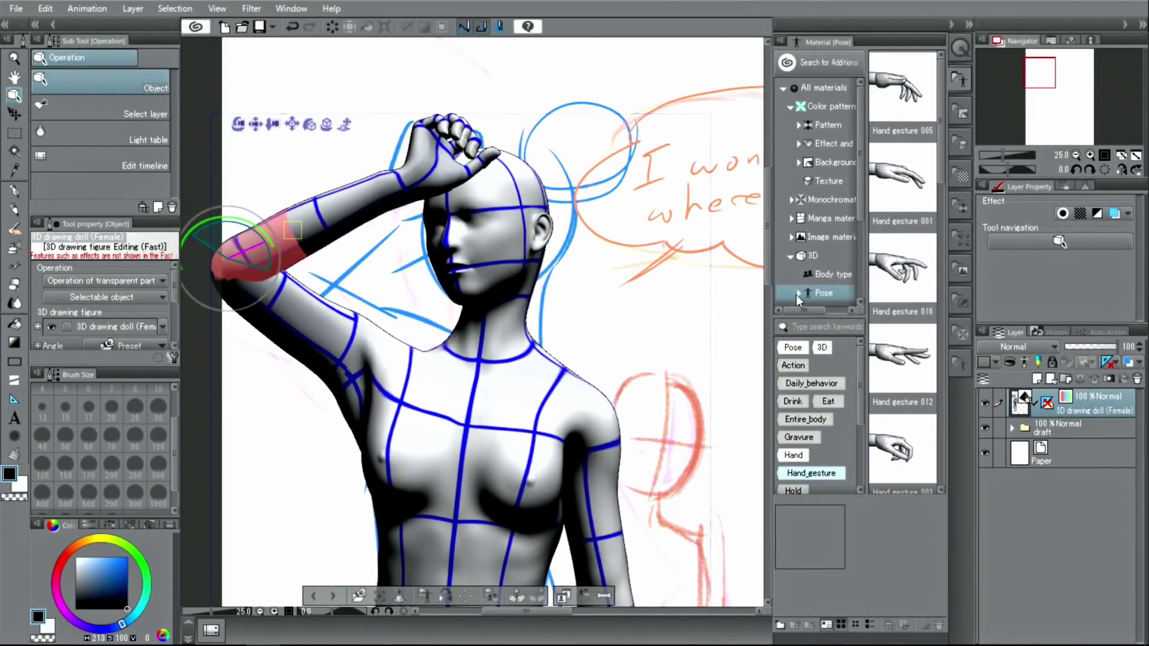
pyautogui.click(904, 363)
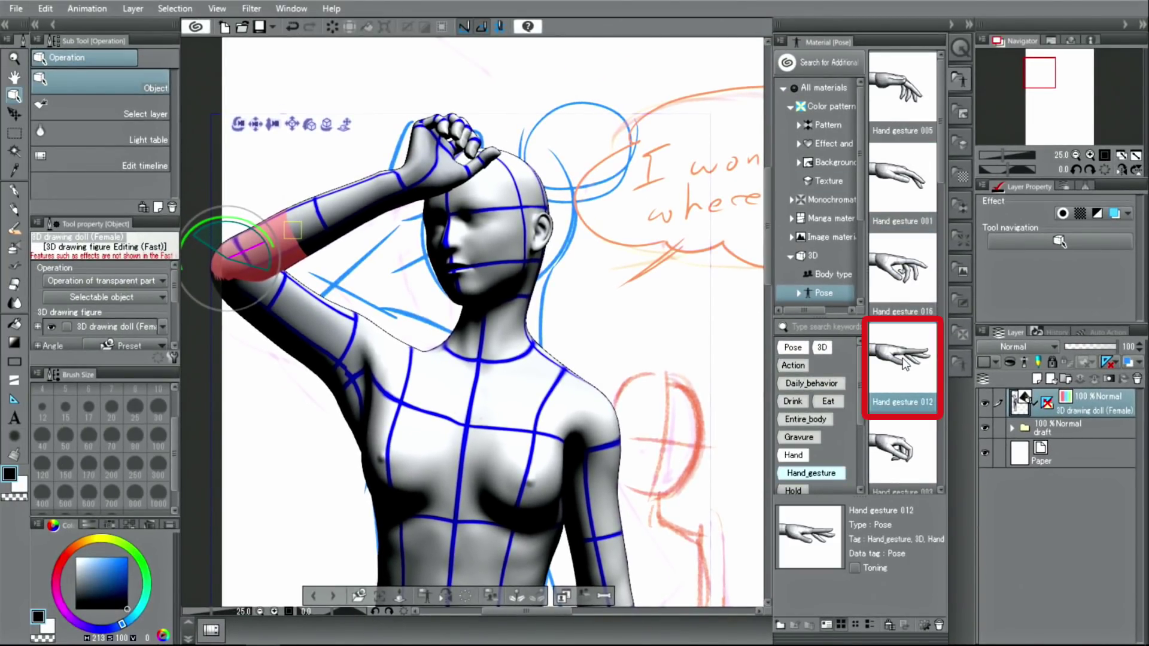
pyautogui.moveTo(905, 363); pyautogui.dragTo(429, 167)
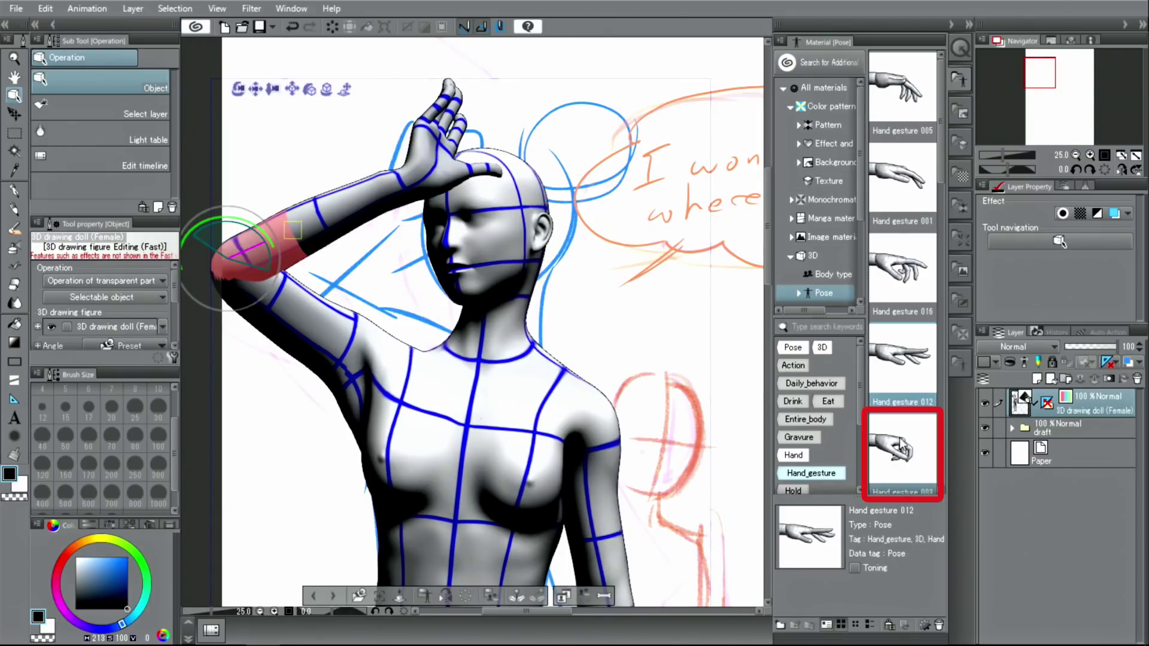
pyautogui.moveTo(903, 453); pyautogui.dragTo(440, 170)
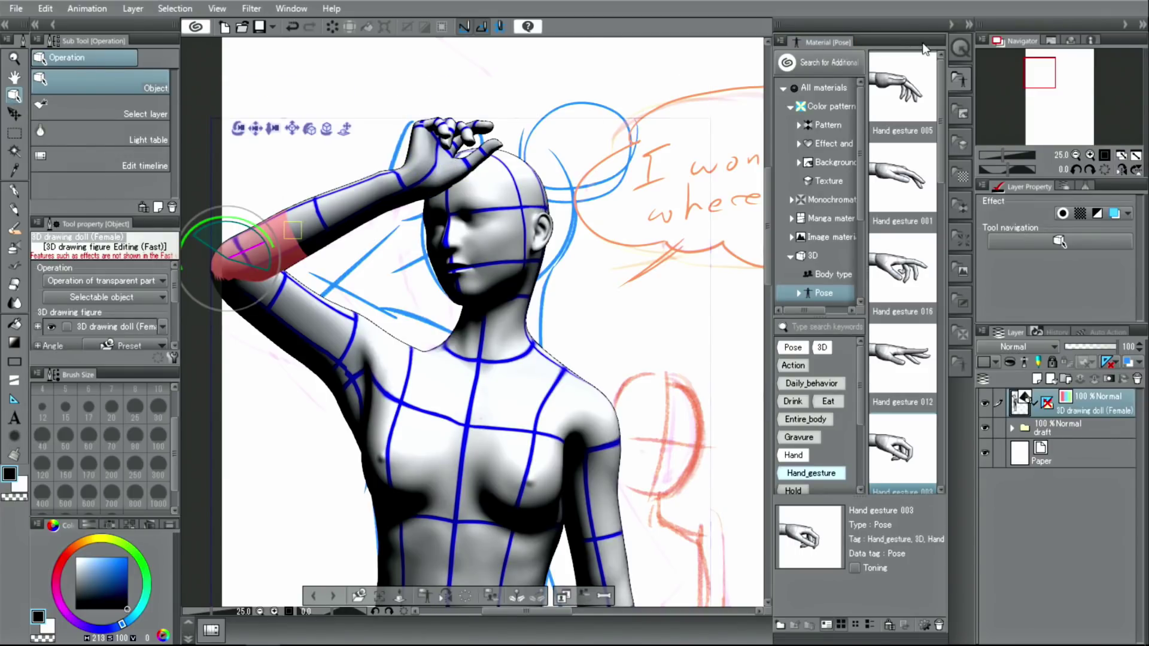
pyautogui.click(968, 25)
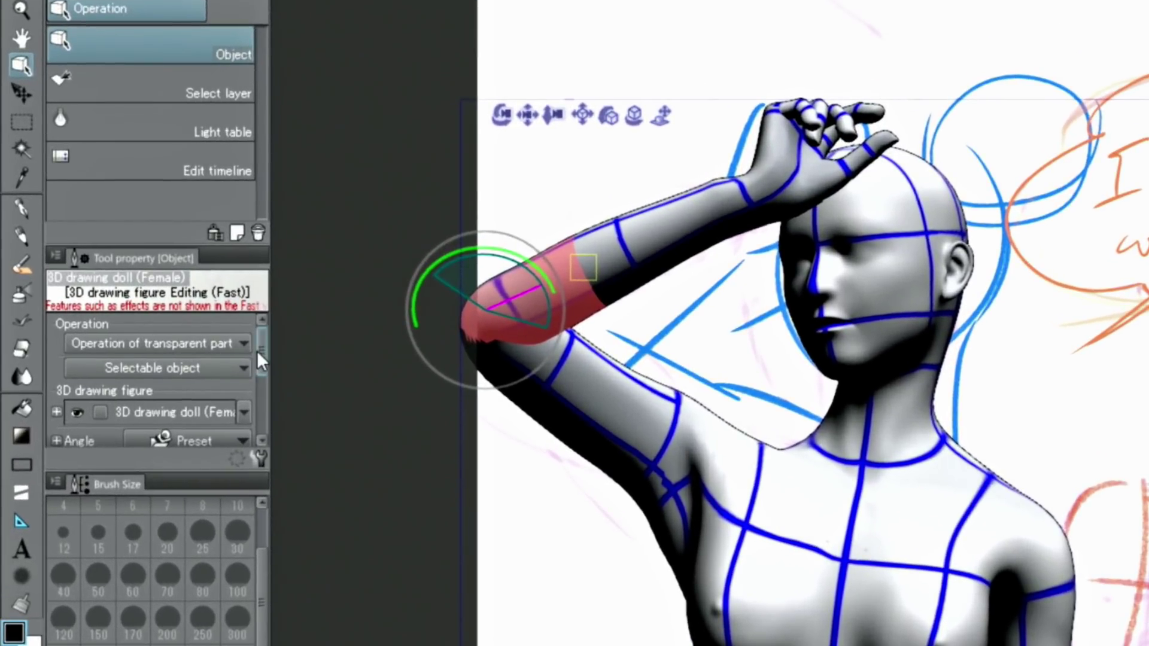
# Step: In Sub Tool Detail's Pose settings, reshape the raised hand into a curled fist against the forehead
pyautogui.moveTo(179, 289); pyautogui.dragTo(178, 295)
pyautogui.moveTo(261, 359); pyautogui.dragTo(263, 346)
pyautogui.click(261, 458)
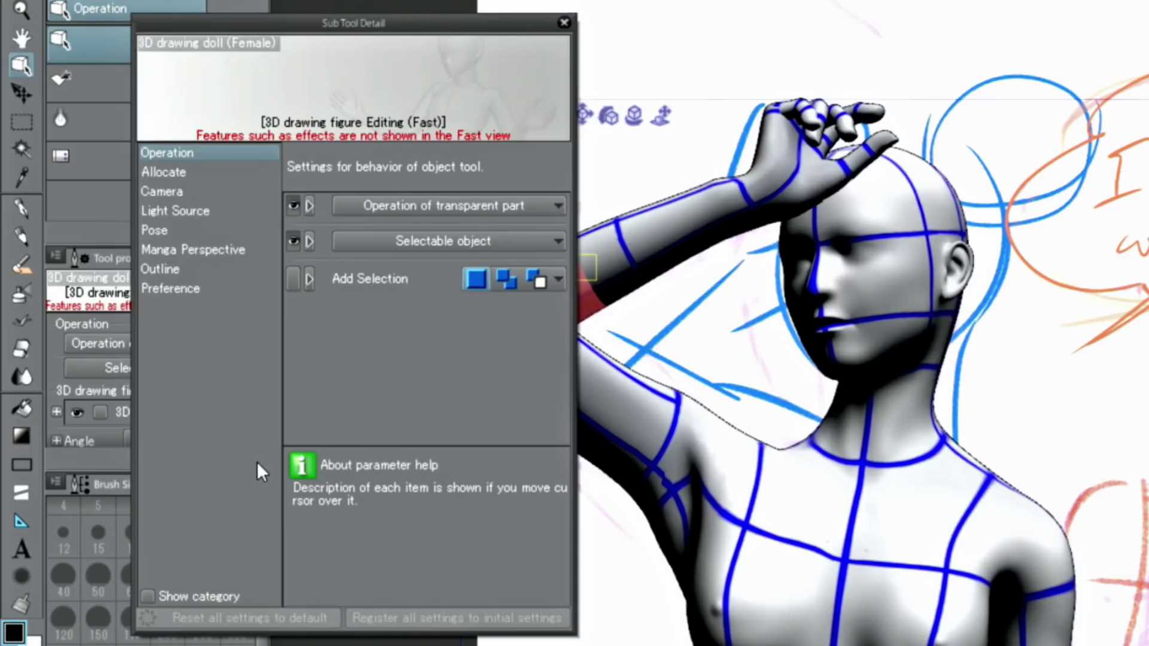
pyautogui.click(247, 232)
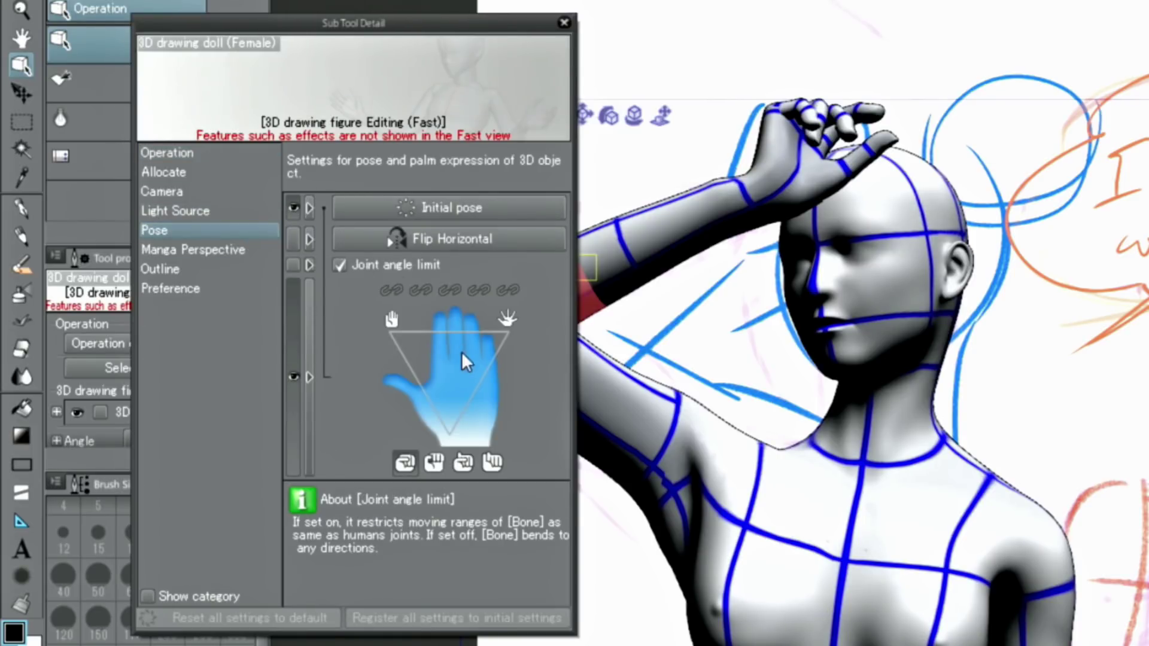
pyautogui.moveTo(445, 345); pyautogui.dragTo(454, 411)
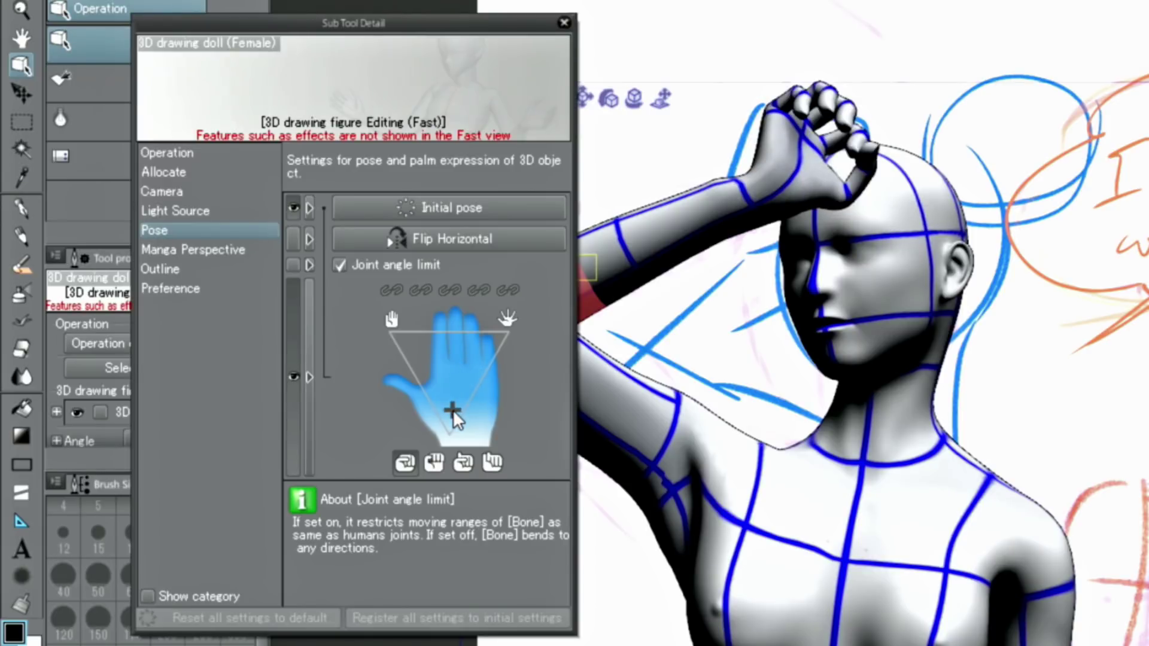
pyautogui.moveTo(451, 368); pyautogui.dragTo(403, 335)
pyautogui.moveTo(472, 344); pyautogui.dragTo(494, 328)
pyautogui.click(460, 373)
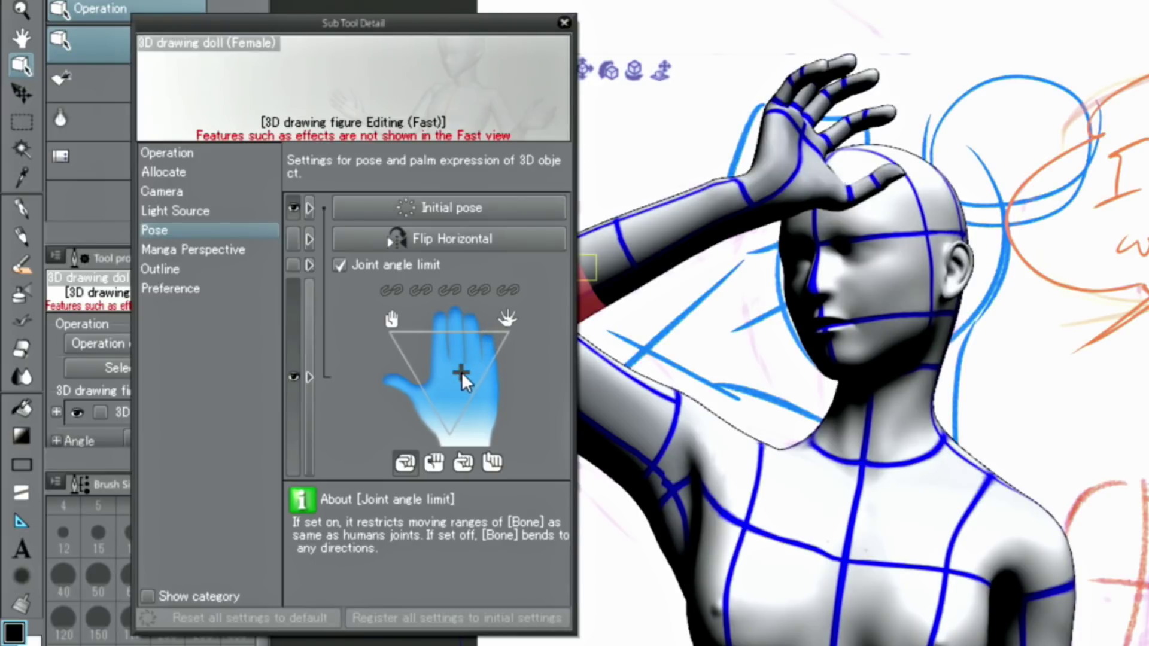
pyautogui.moveTo(454, 381); pyautogui.dragTo(429, 402)
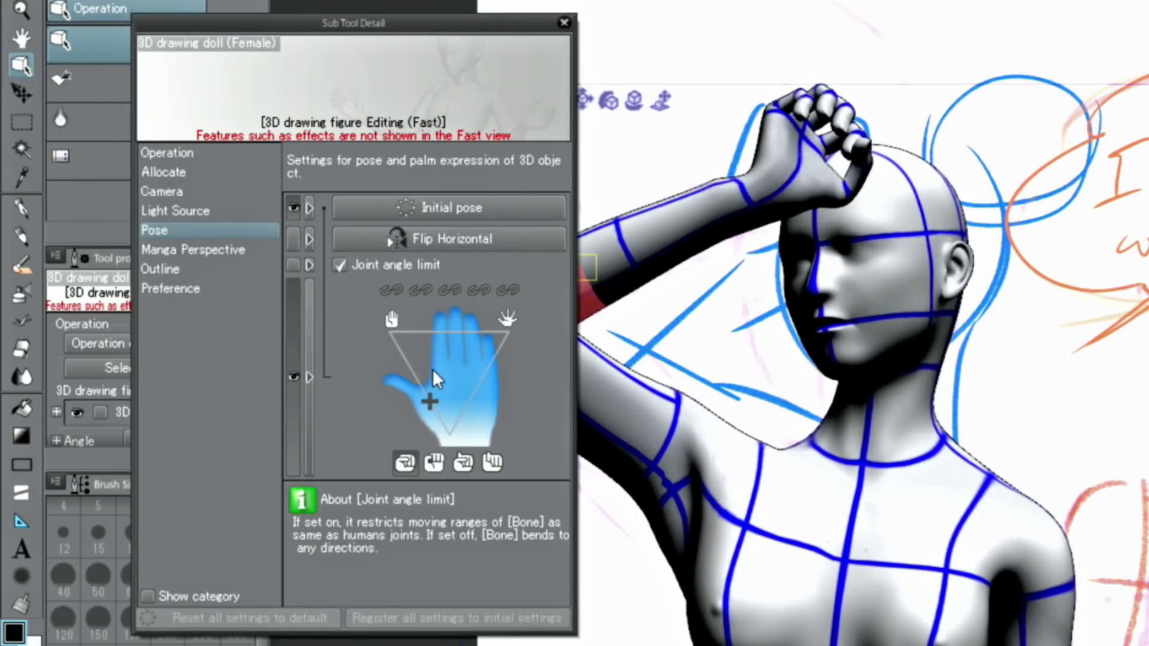
pyautogui.click(564, 23)
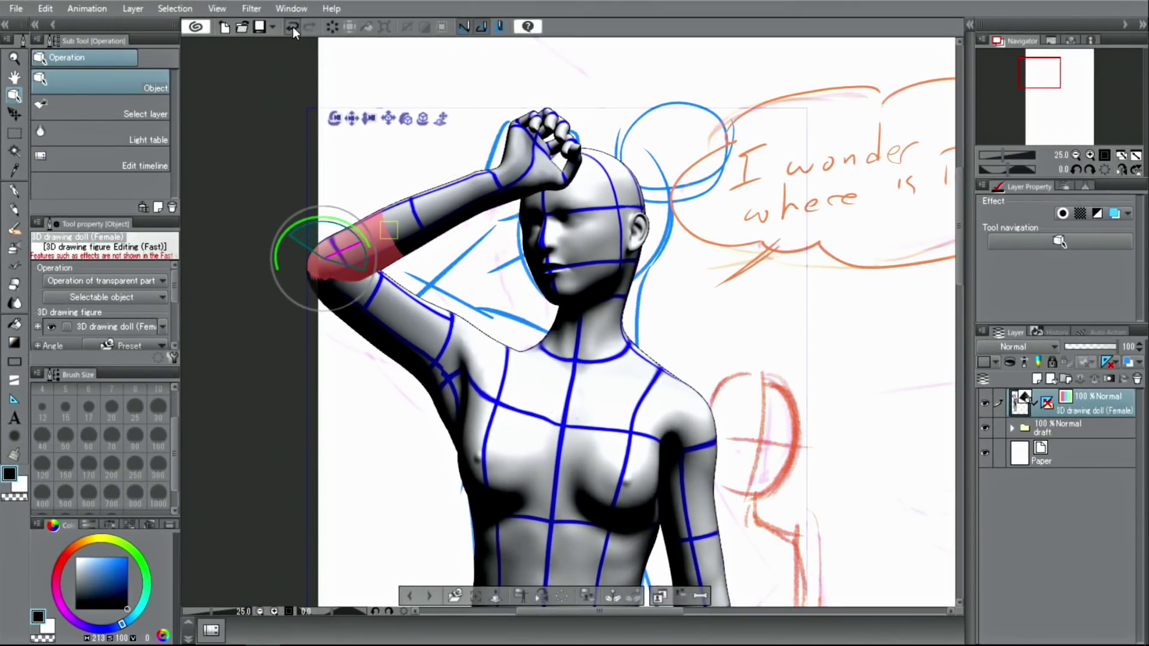
# Step: Undo the last three hand-pose changes and fit the whole page to the window
pyautogui.click(293, 27)
pyautogui.click(293, 28)
pyautogui.click(294, 27)
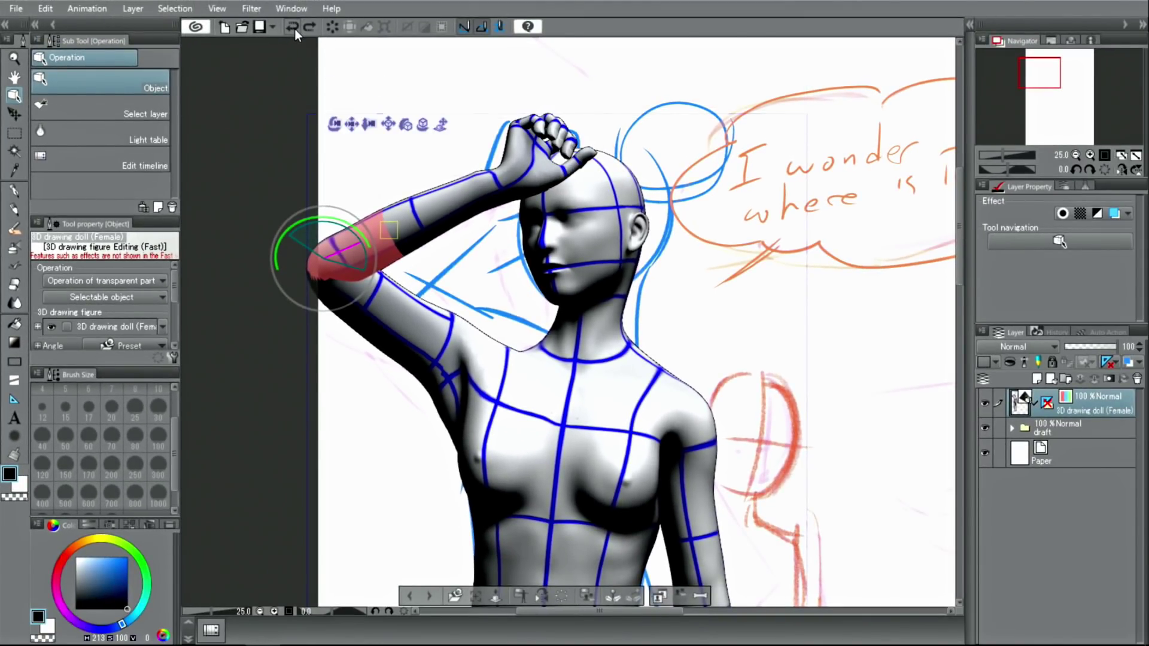
pyautogui.click(1136, 157)
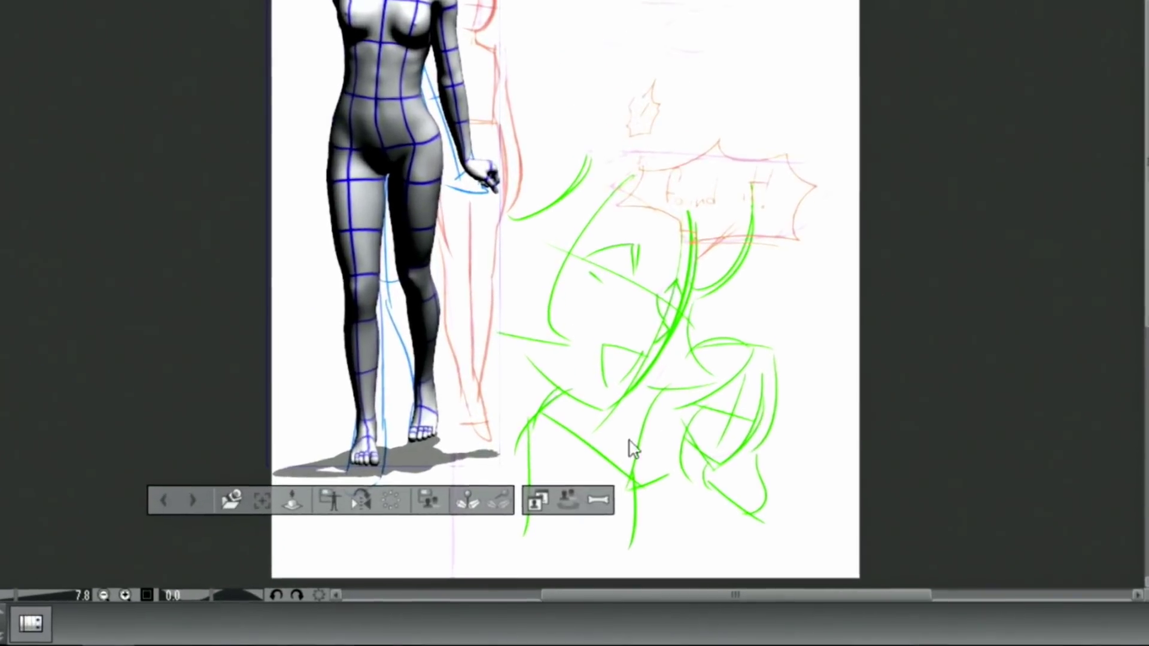
# Step: Try chubby child-like and overweight builds on the female doll's body shape grid
pyautogui.click(545, 504)
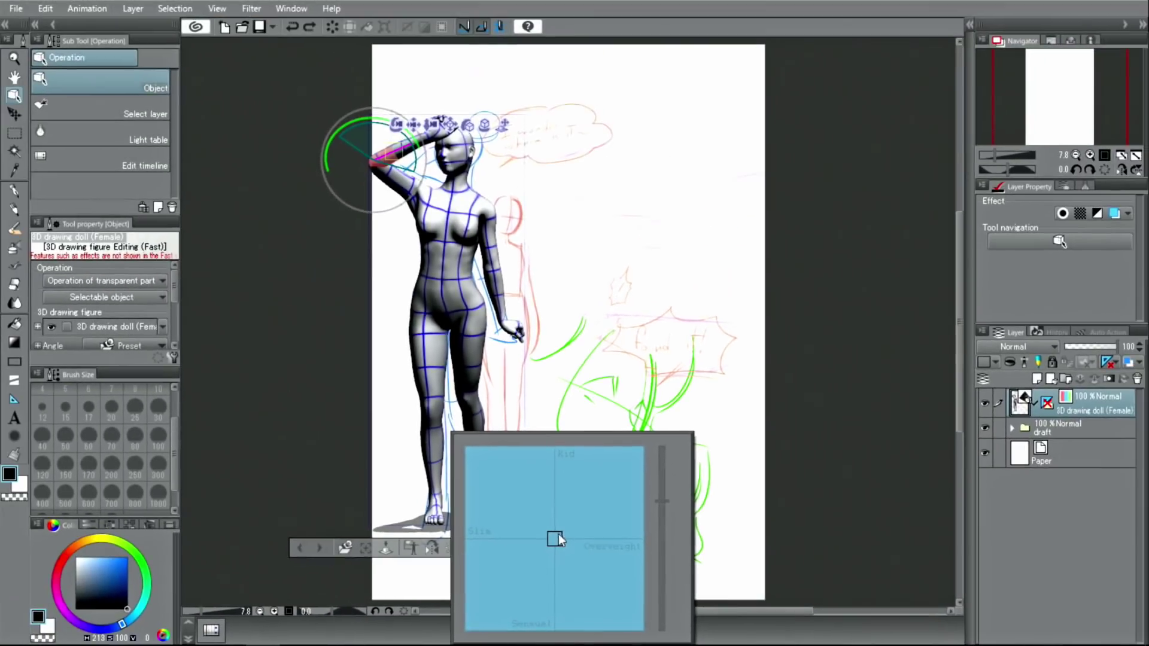
pyautogui.click(597, 509)
pyautogui.click(626, 501)
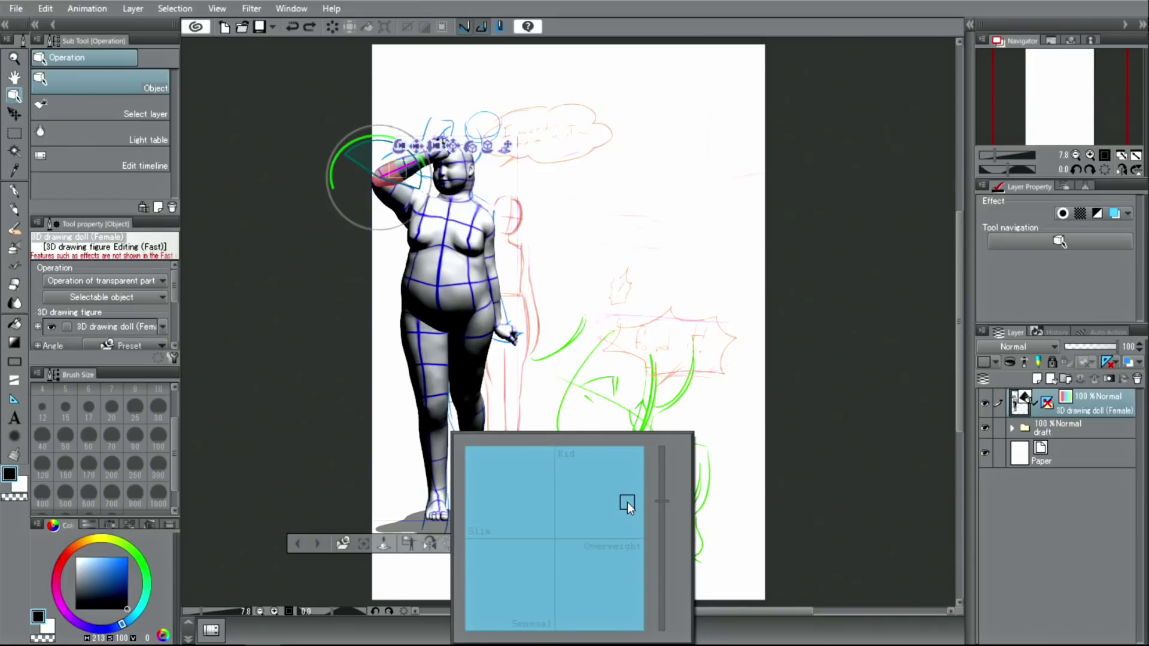
pyautogui.click(624, 482)
pyautogui.click(620, 582)
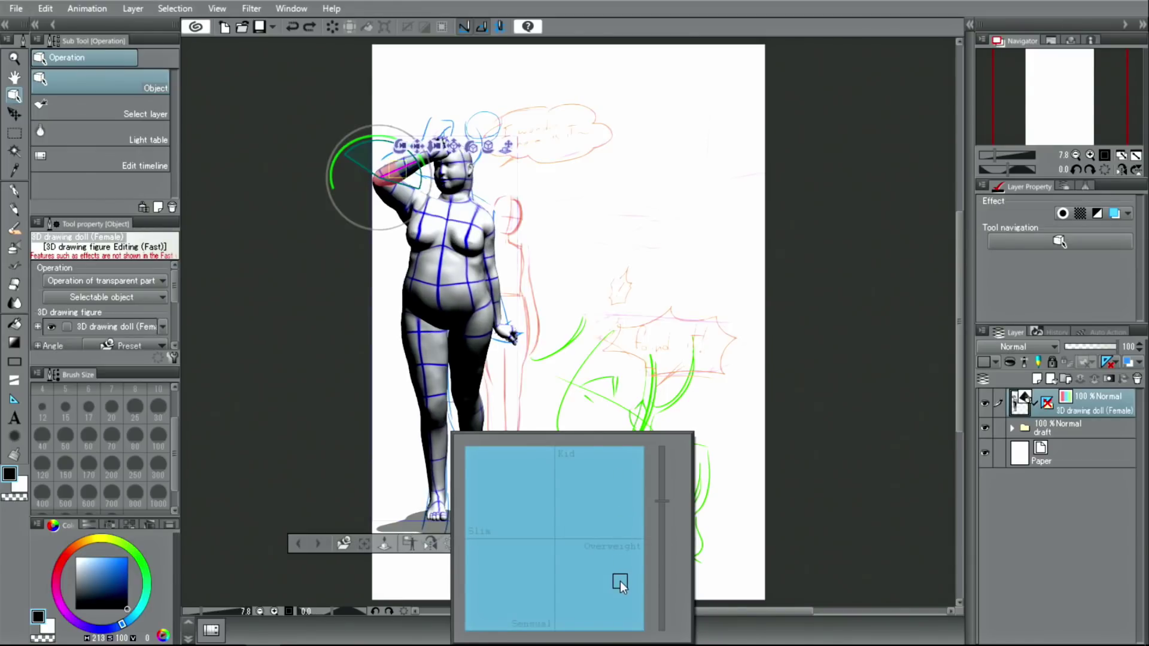
# Step: Settle the doll on a slimmer, sensual adult build and nudge its height slider
pyautogui.click(530, 597)
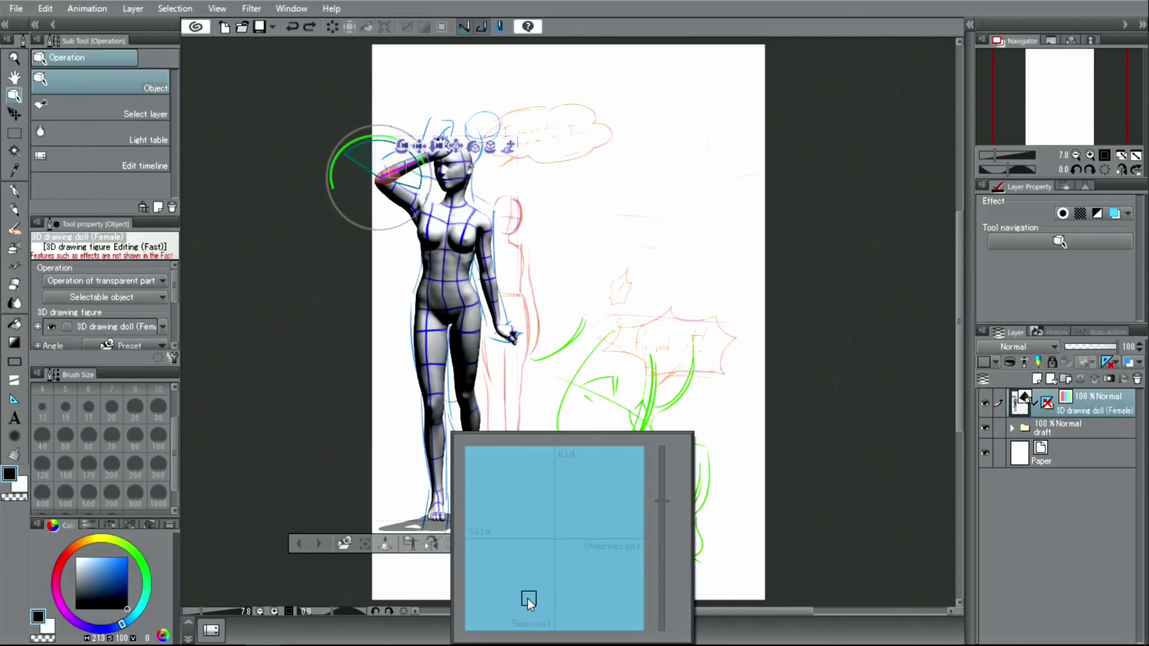
pyautogui.click(526, 524)
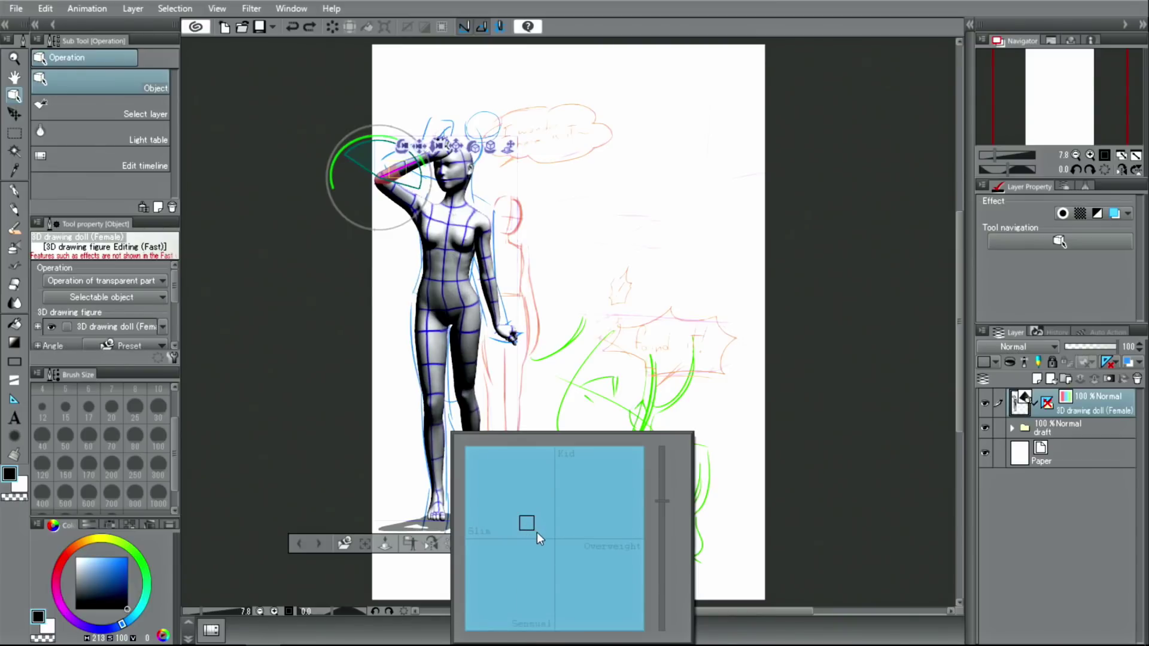
pyautogui.click(548, 534)
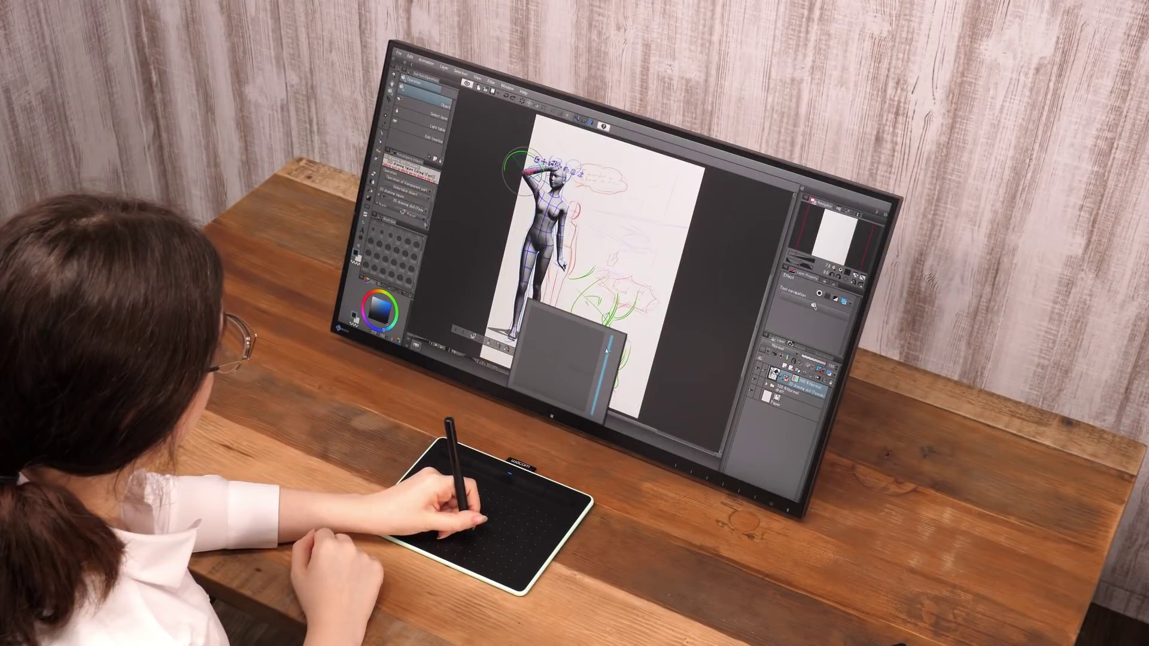
pyautogui.moveTo(605, 350); pyautogui.dragTo(603, 374)
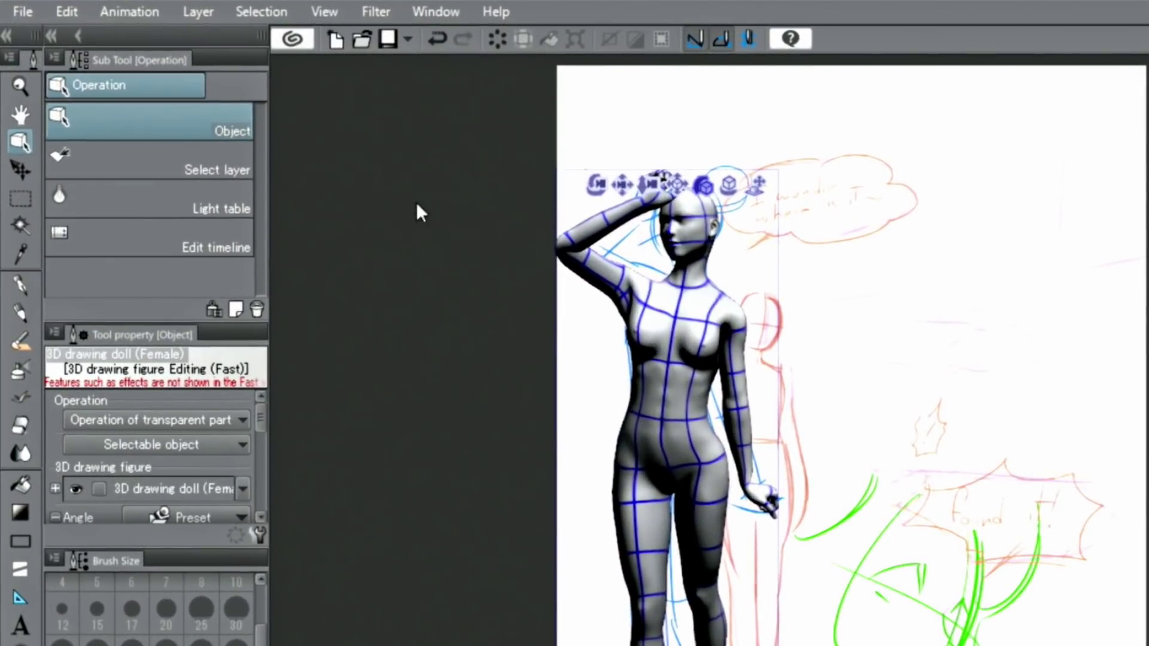
# Step: Drag a 3D drawing doll (Female) from the Body type materials onto the canvas
pyautogui.click(445, 12)
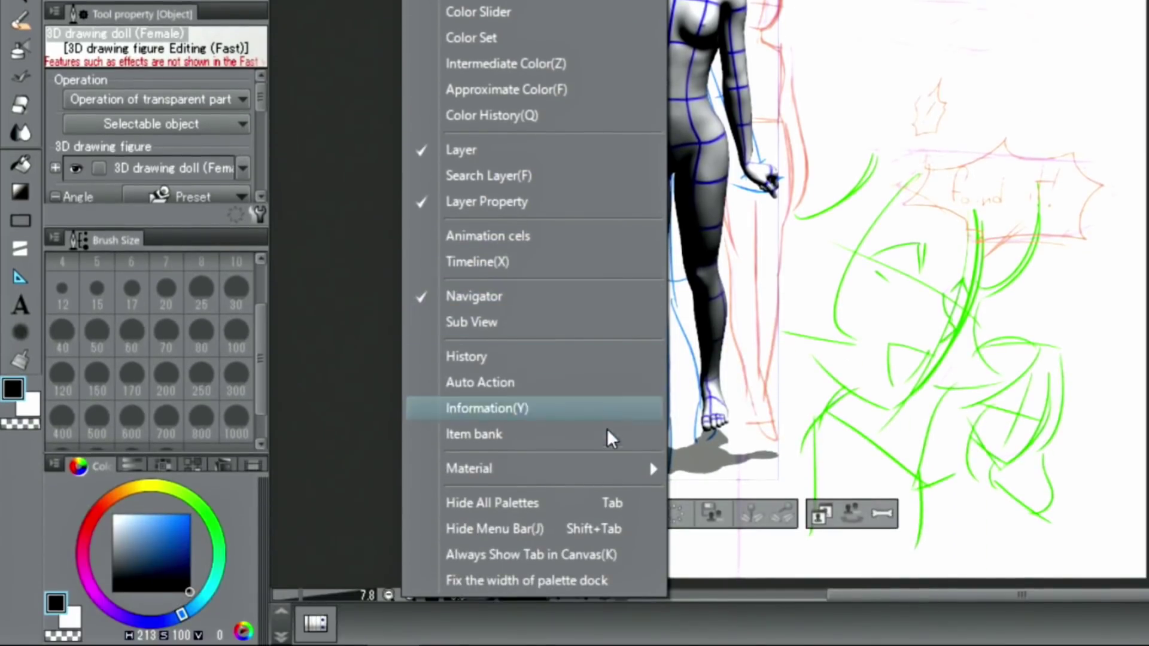
pyautogui.moveTo(652, 470)
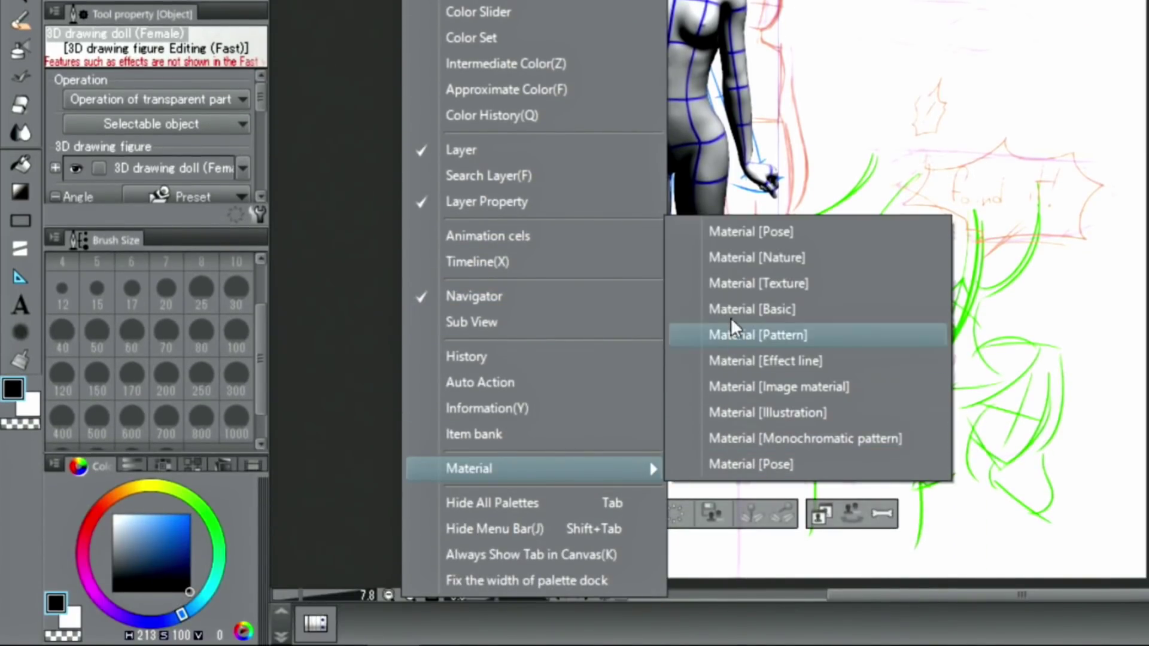
pyautogui.click(743, 234)
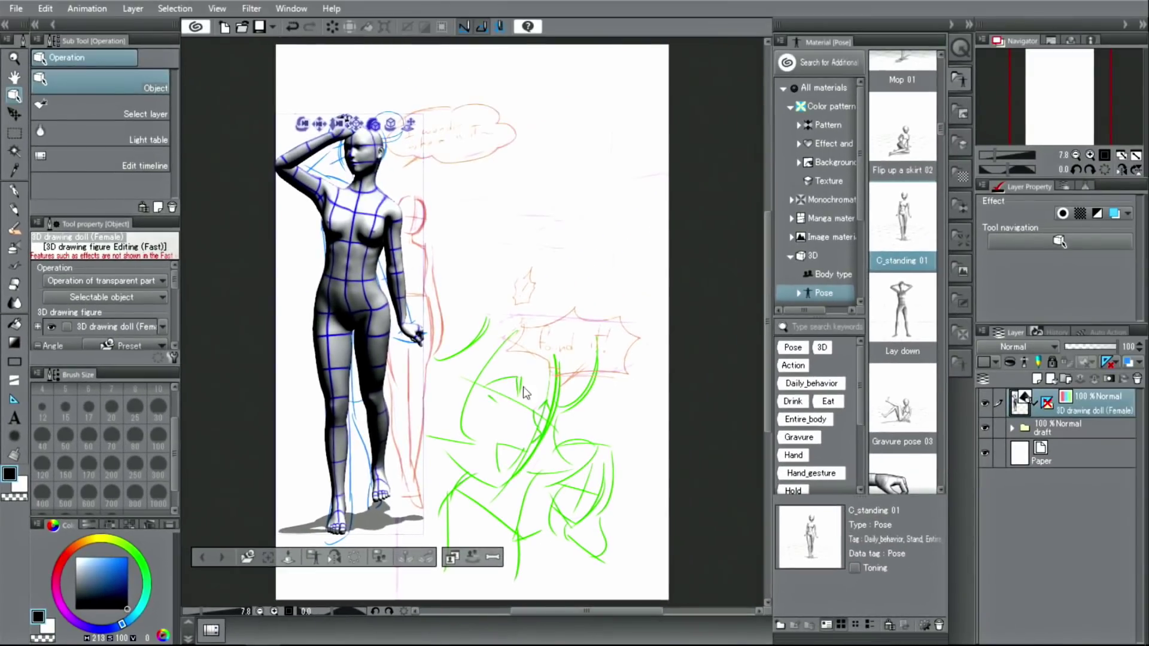
pyautogui.click(813, 275)
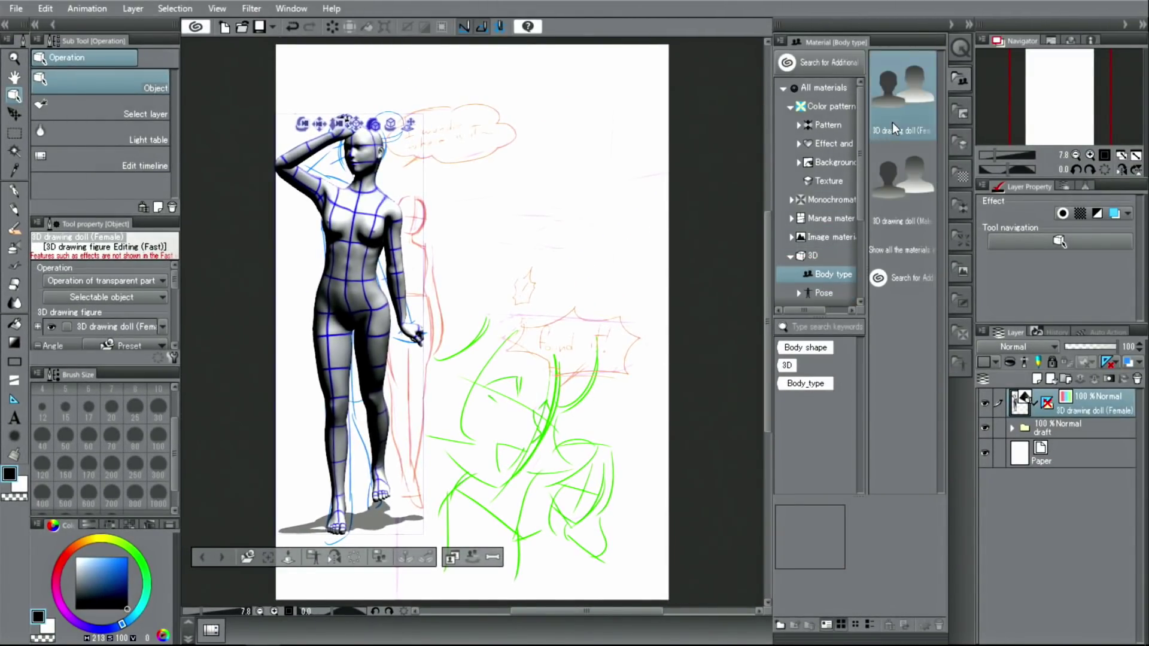
pyautogui.moveTo(900, 90)
pyautogui.mouseDown()
pyautogui.moveTo(839, 185)
pyautogui.moveTo(463, 424)
pyautogui.moveTo(462, 453)
pyautogui.mouseUp()
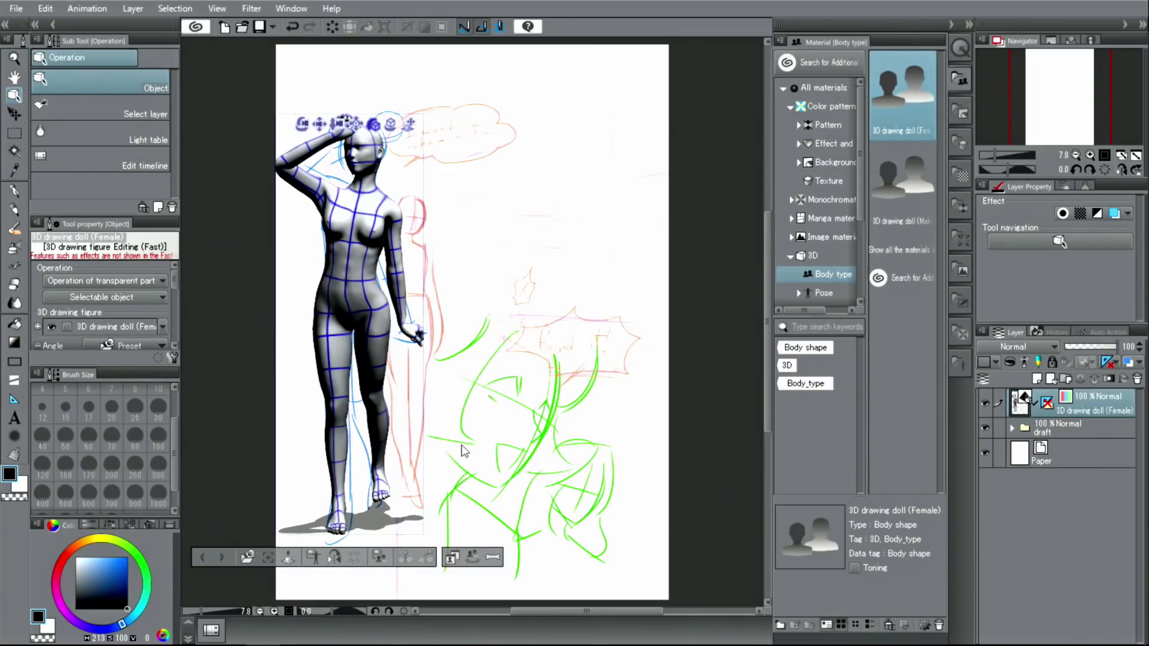
# Step: Apply the C_standing 01 pose to the new doll and close the materials palette
pyautogui.click(831, 292)
pyautogui.moveTo(941, 70); pyautogui.dragTo(940, 126)
pyautogui.moveTo(900, 326); pyautogui.dragTo(453, 269)
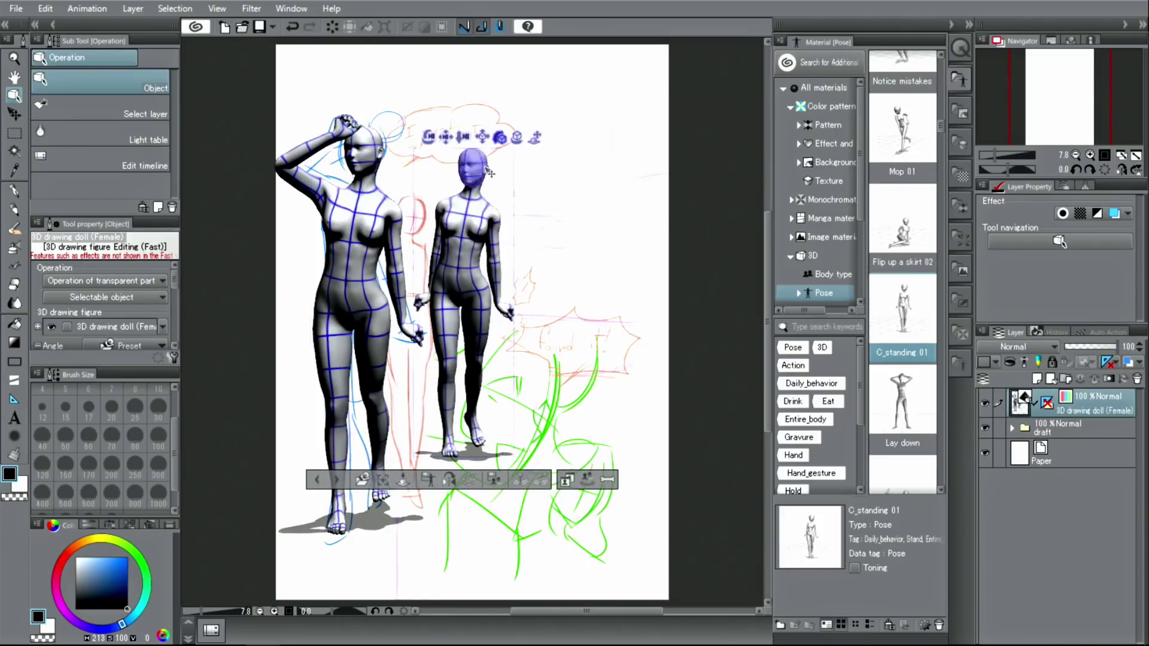
pyautogui.click(967, 24)
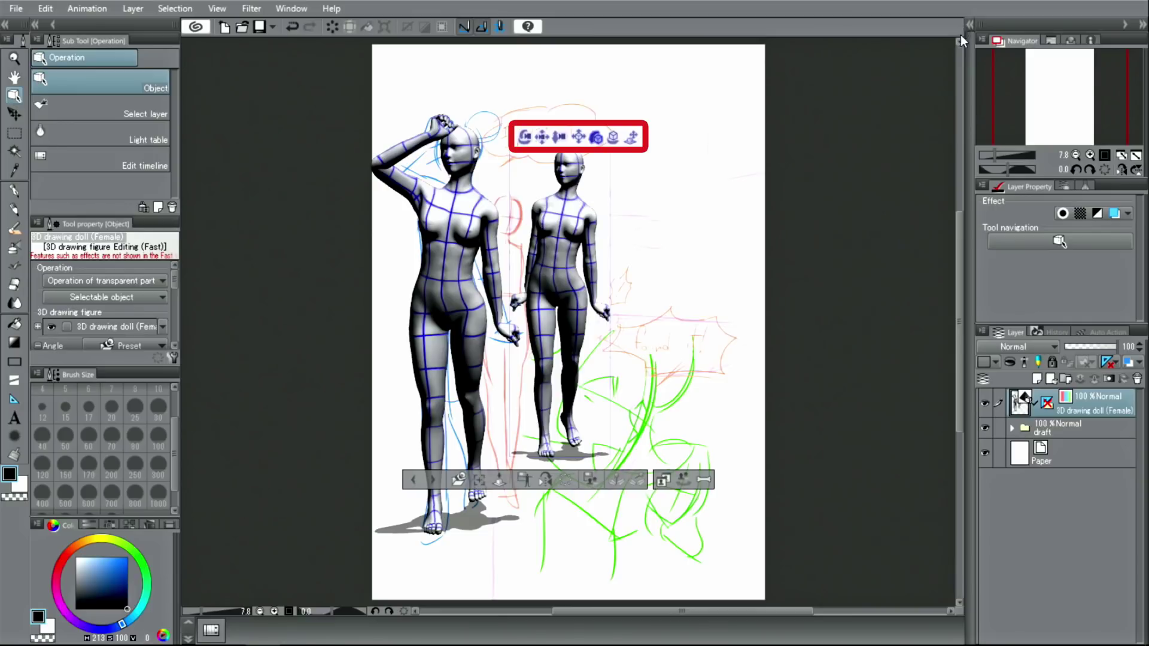
# Step: Move the second doll back so it stands smaller, just behind the first doll's right side
pyautogui.moveTo(630, 137); pyautogui.dragTo(532, 449)
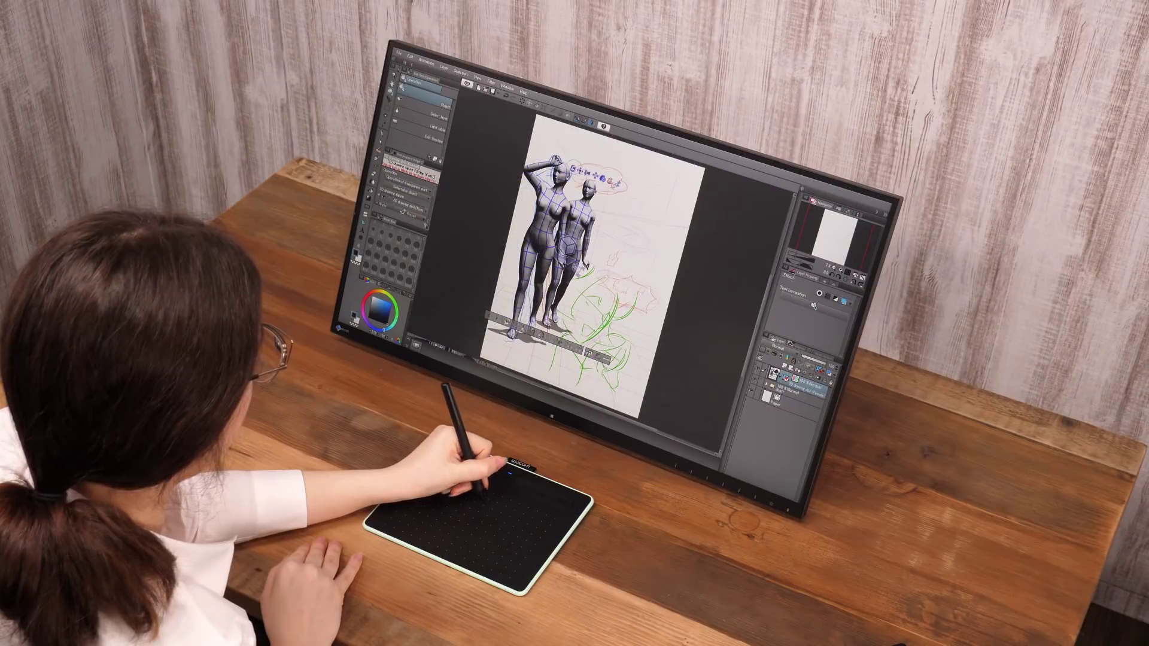
pyautogui.moveTo(565, 246); pyautogui.dragTo(566, 284)
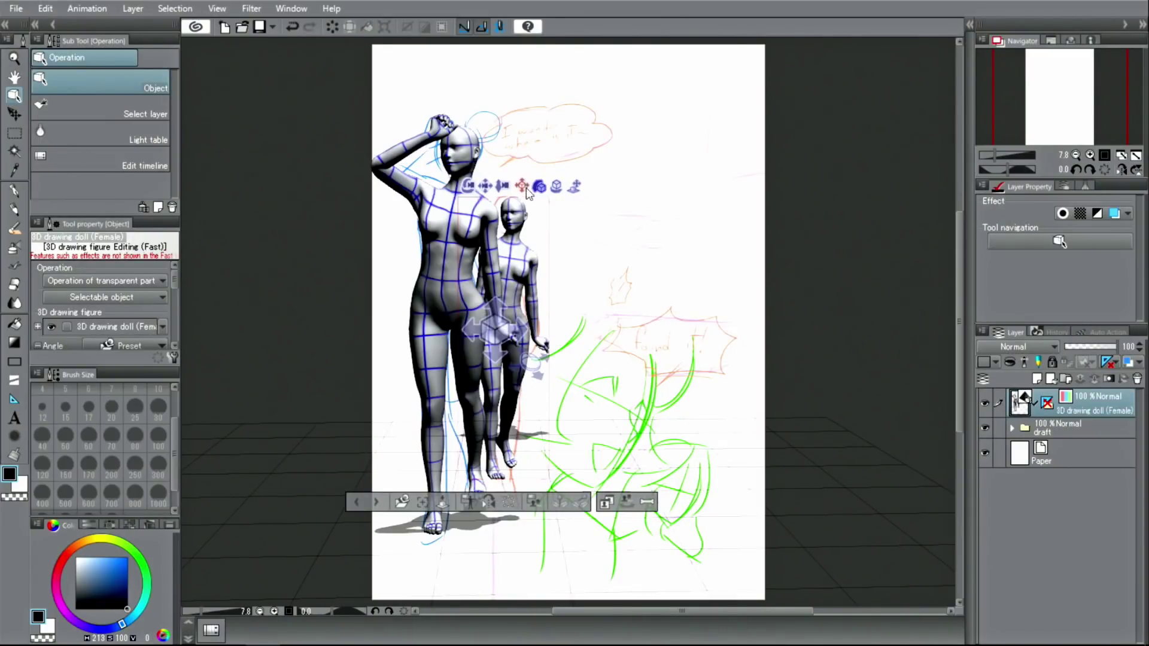
# Step: Rotate the second doll's right hand in toward its hip, reselecting the 3D layer as needed
pyautogui.click(545, 347)
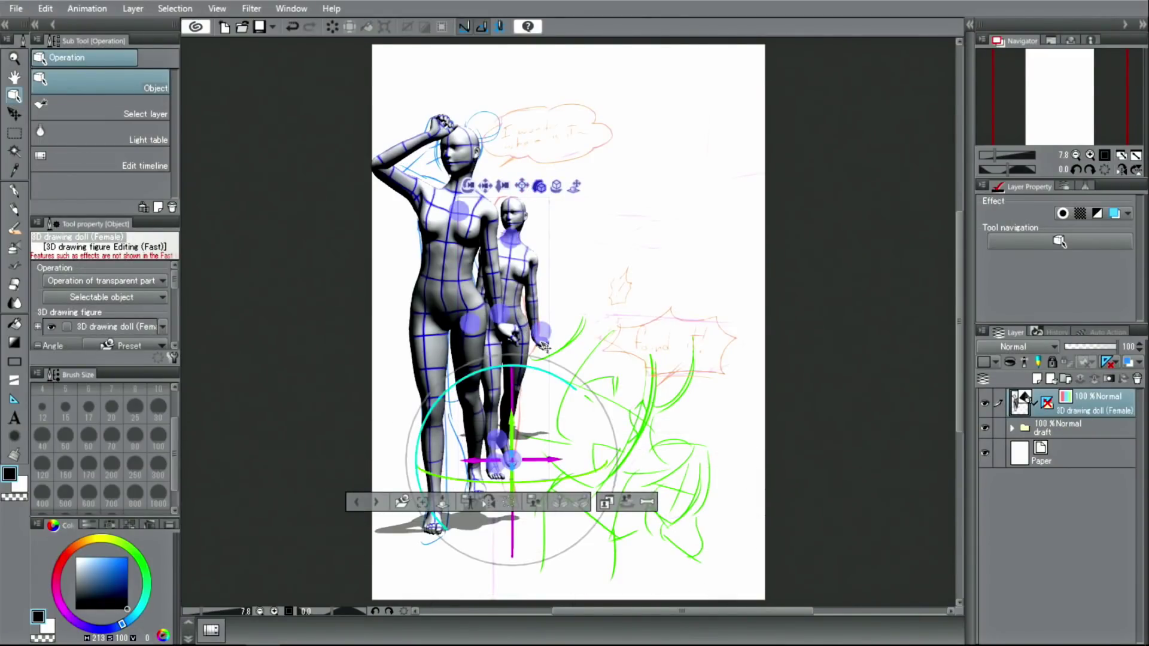
pyautogui.click(545, 346)
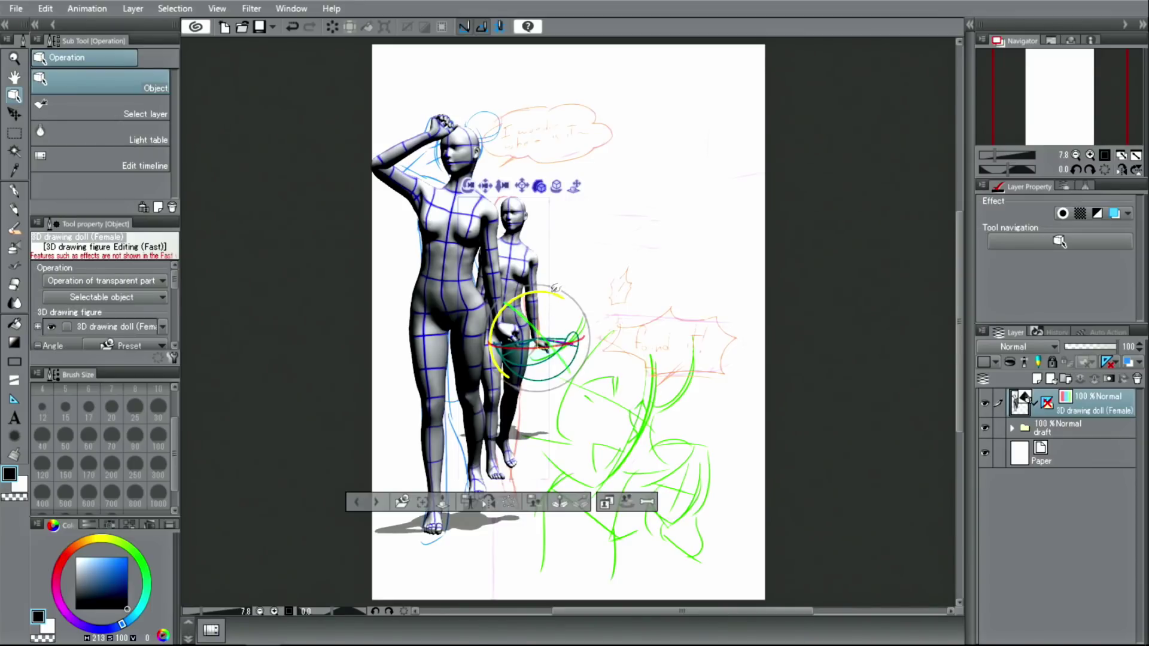
pyautogui.moveTo(555, 288); pyautogui.dragTo(598, 316)
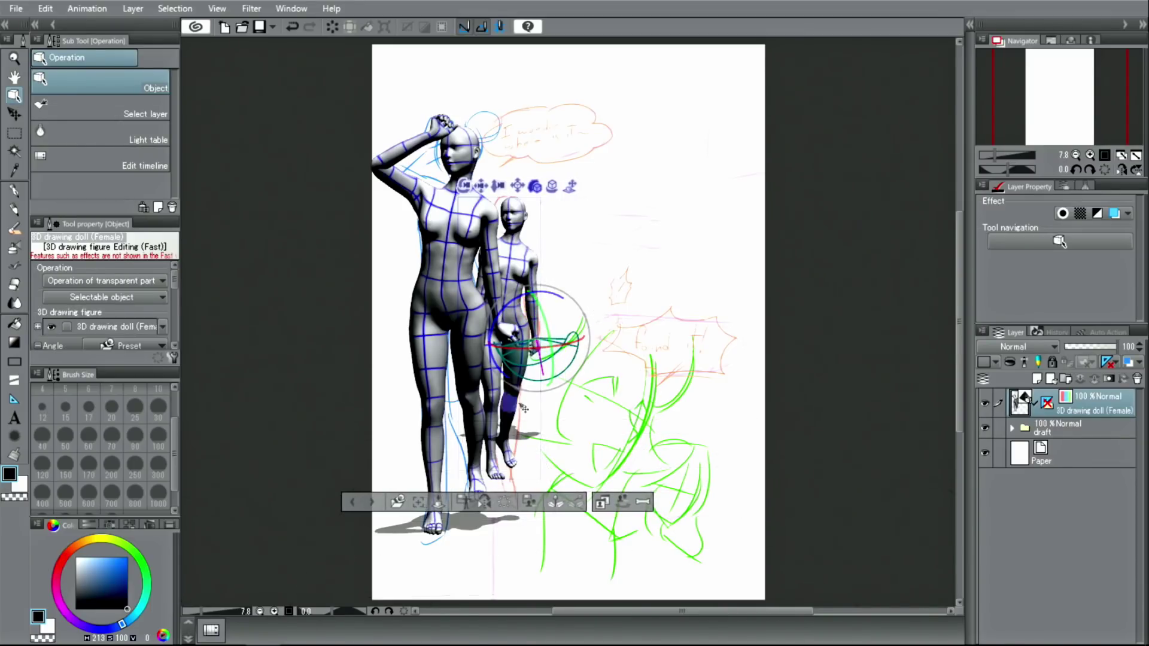
pyautogui.click(519, 357)
pyautogui.click(526, 352)
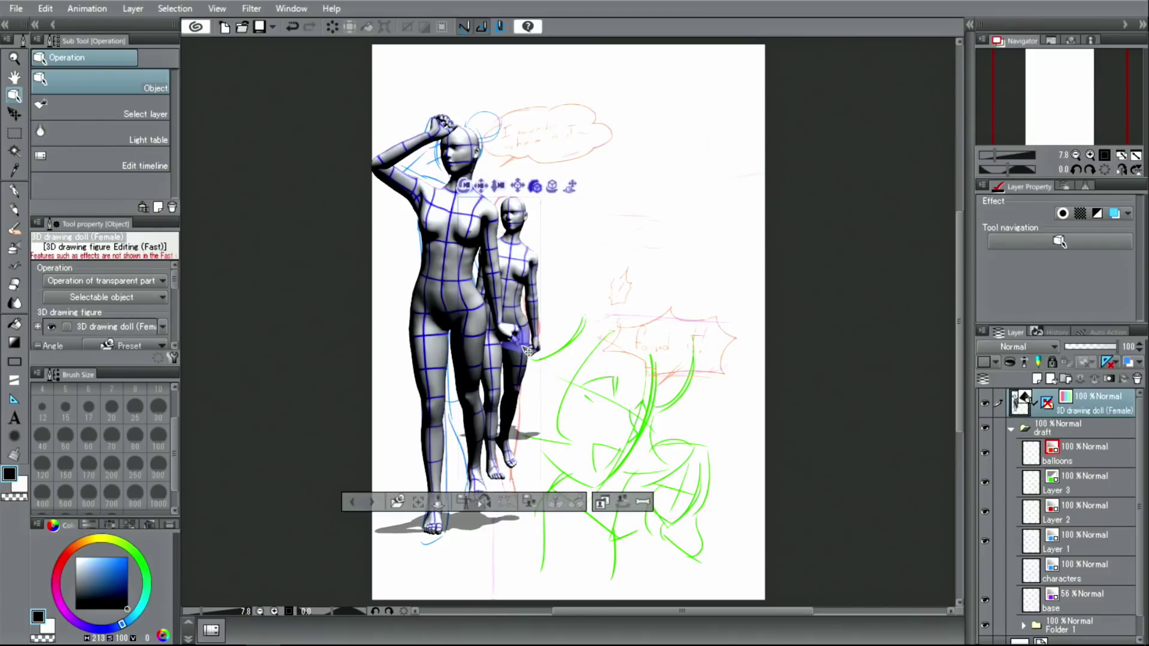
pyautogui.click(526, 339)
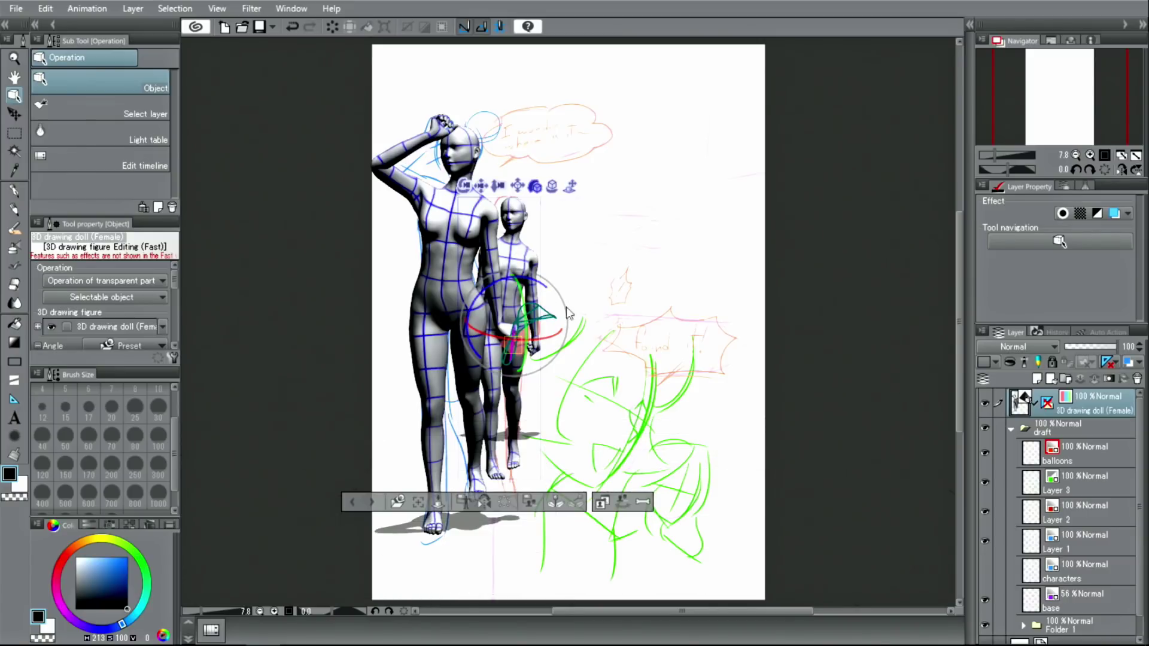
# Step: Deselect the hand joint and raise the camera Perspective slider from 4.50 to 12.92
pyautogui.click(596, 302)
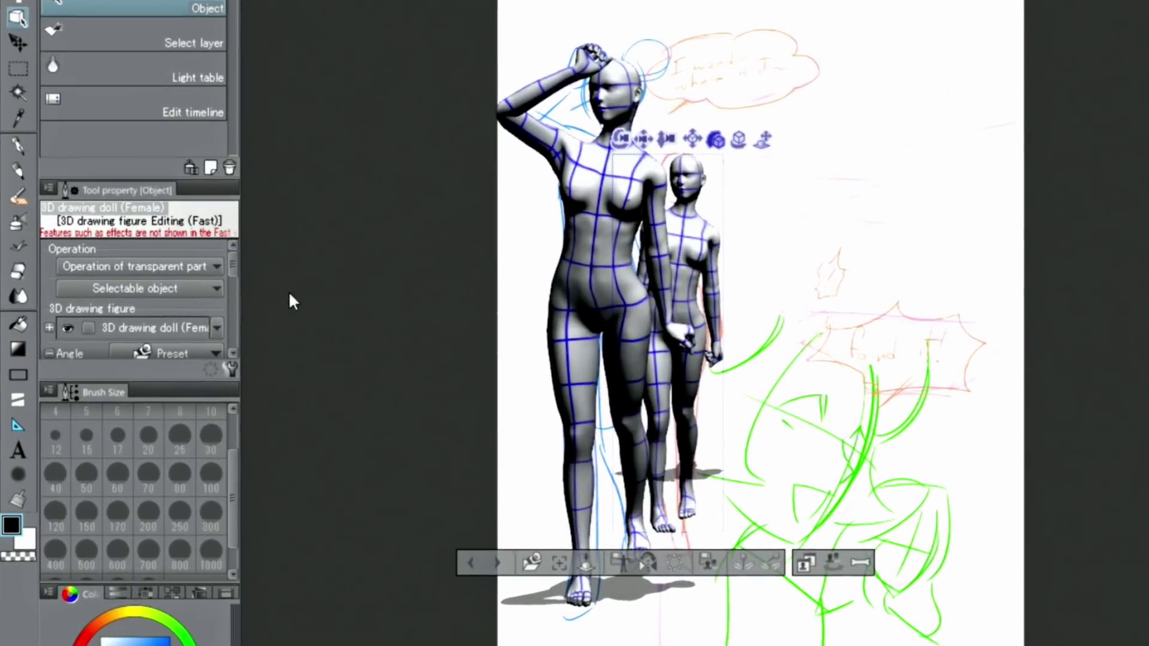
pyautogui.moveTo(235, 263); pyautogui.dragTo(235, 280)
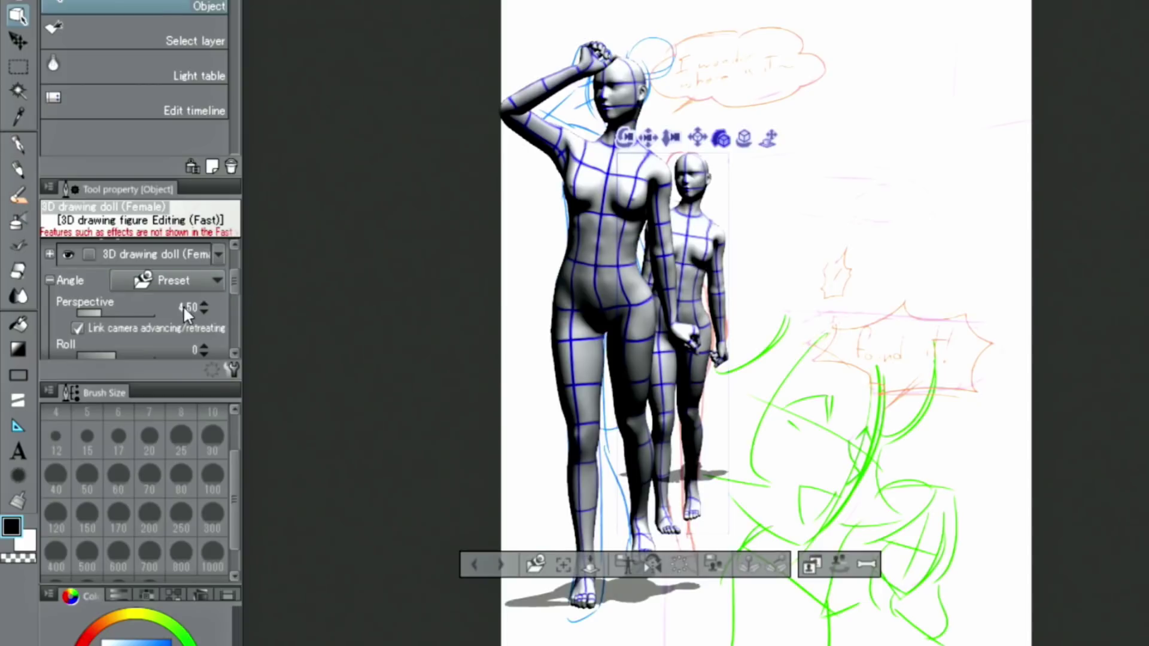
pyautogui.moveTo(99, 310)
pyautogui.mouseDown()
pyautogui.moveTo(130, 313)
pyautogui.moveTo(102, 317)
pyautogui.mouseUp()
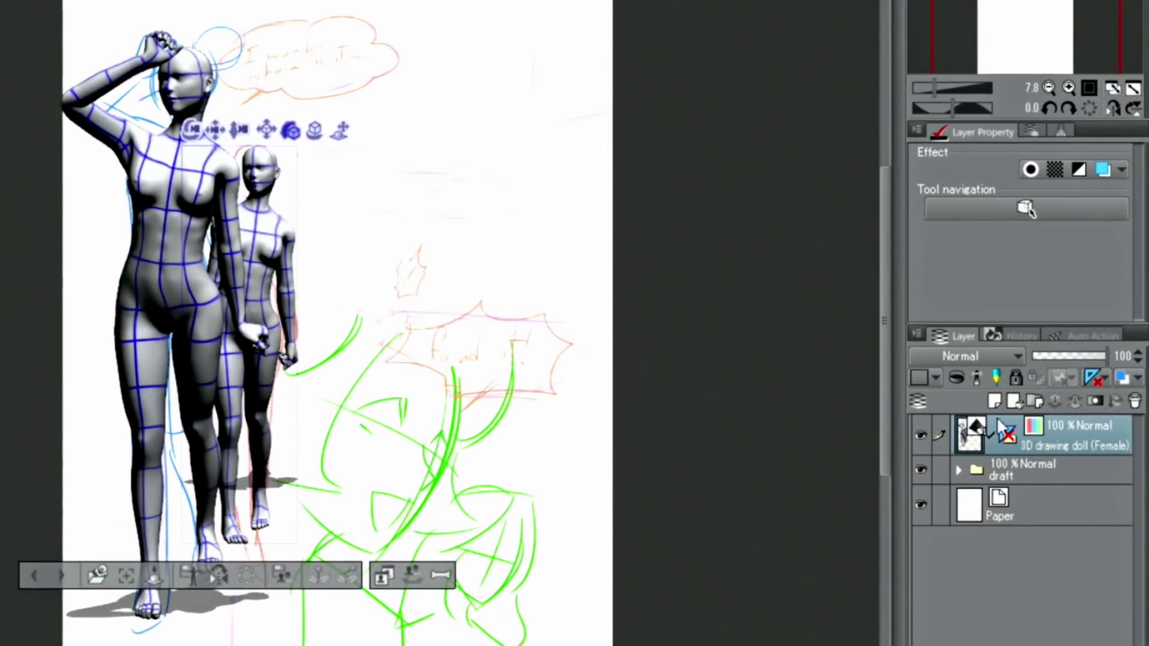
# Step: Add new raster Layer 4, reselect the 3D doll layer and start lowering its opacity
pyautogui.click(992, 400)
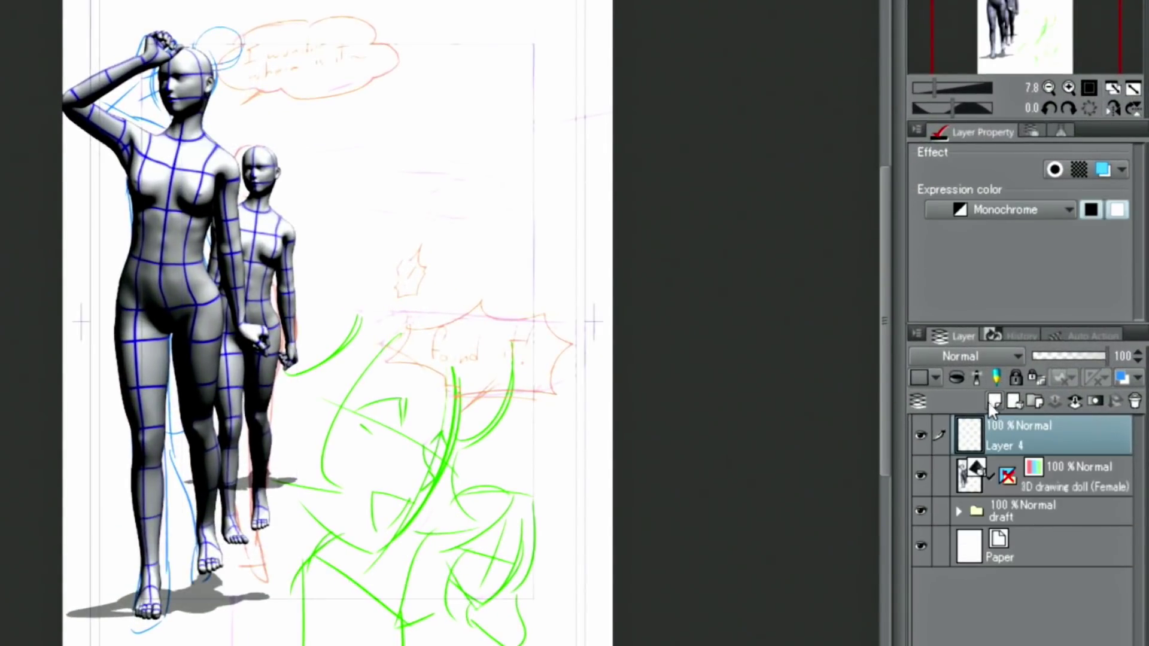
pyautogui.click(1086, 473)
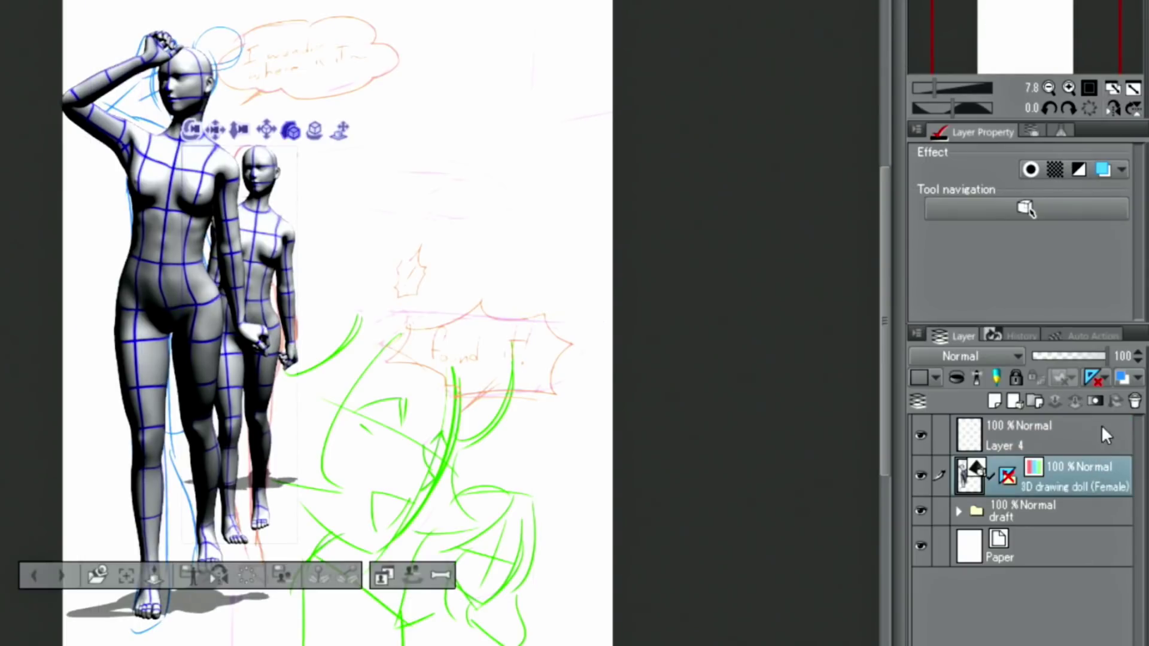
pyautogui.moveTo(1096, 354)
pyautogui.mouseDown()
pyautogui.moveTo(1045, 362)
pyautogui.moveTo(1116, 355)
pyautogui.mouseUp()
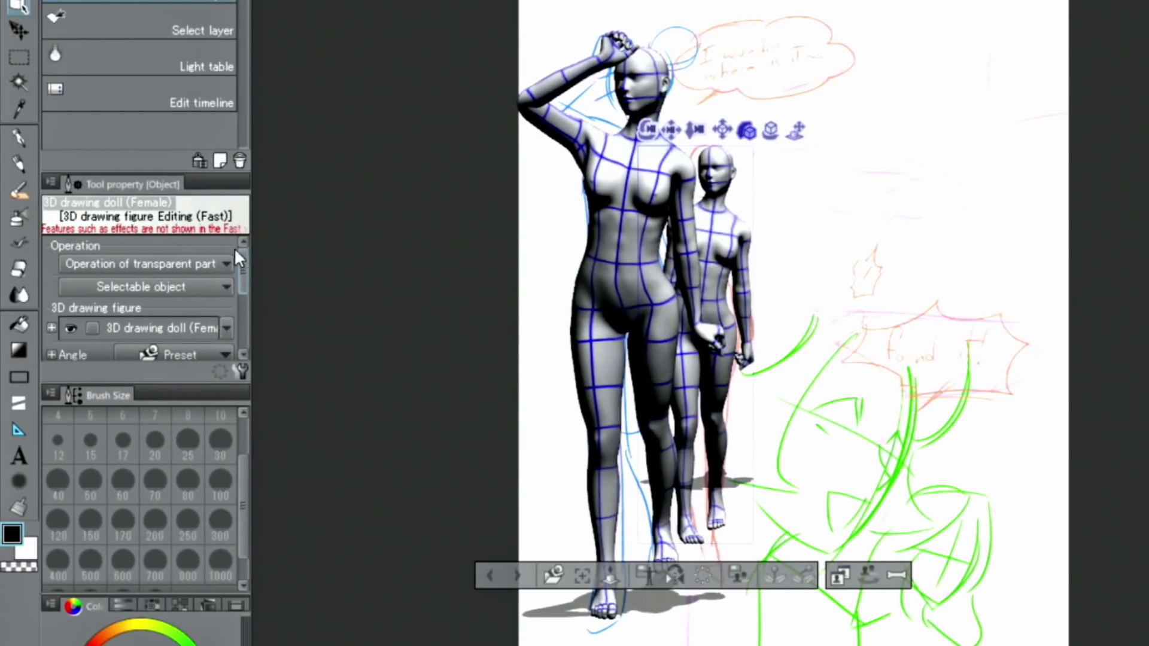
# Step: Set the dolls' editing display quality to Normal and fade the layer to 33% opacity
pyautogui.moveTo(243, 258); pyautogui.dragTo(245, 318)
pyautogui.click(203, 350)
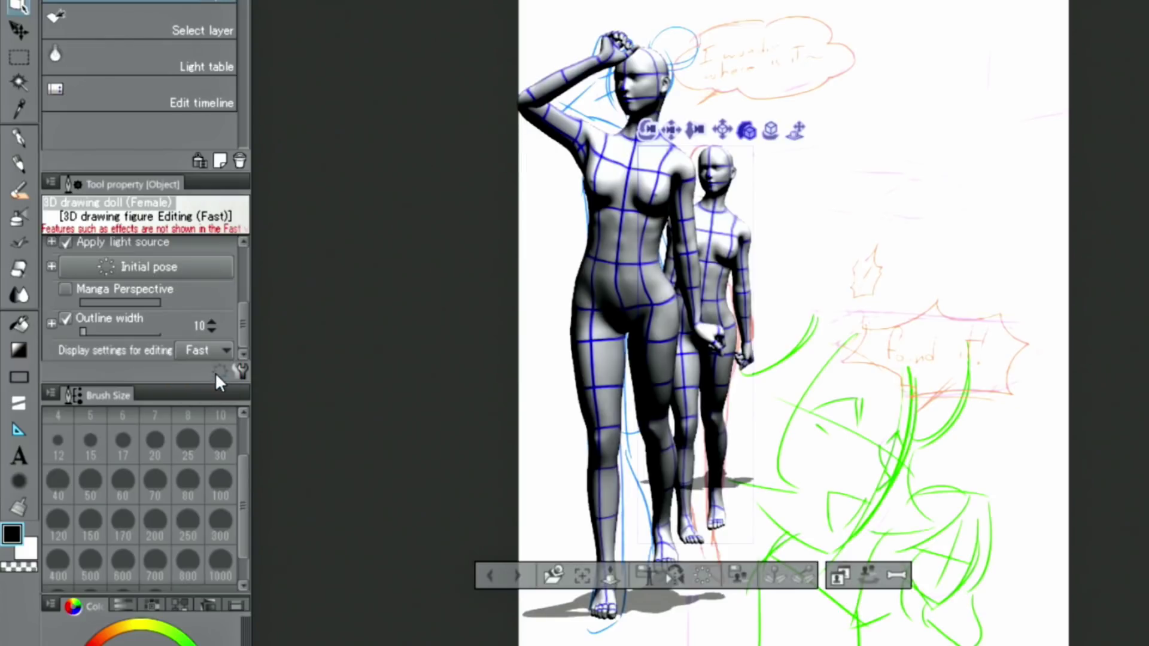
pyautogui.click(214, 372)
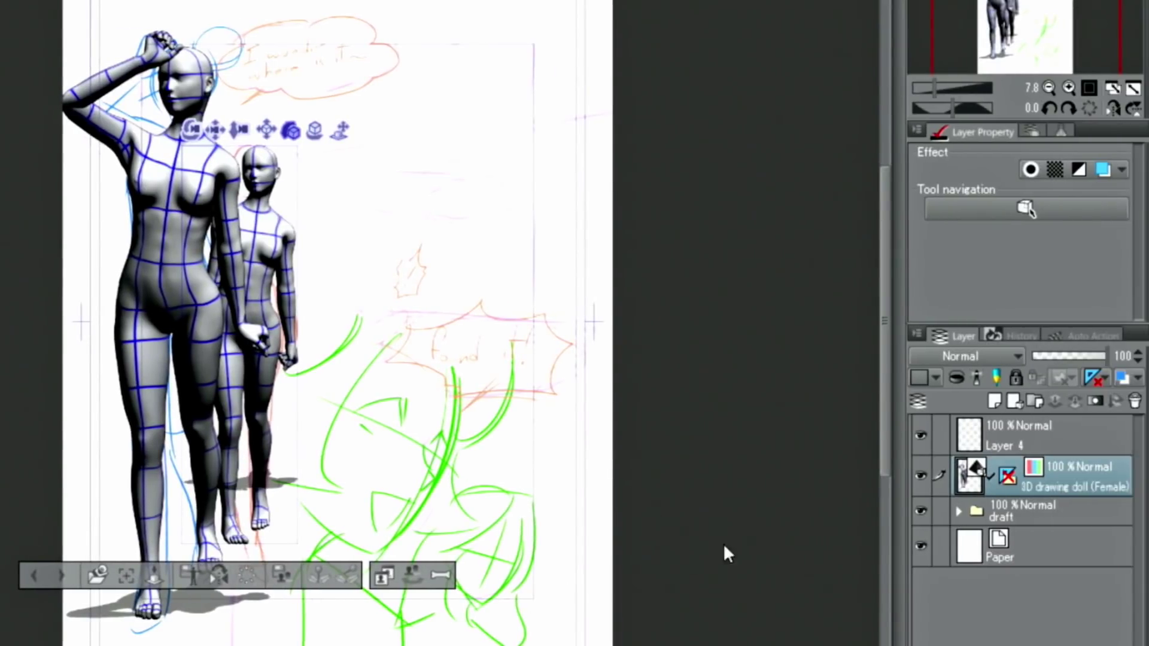
pyautogui.moveTo(1104, 358); pyautogui.dragTo(1061, 357)
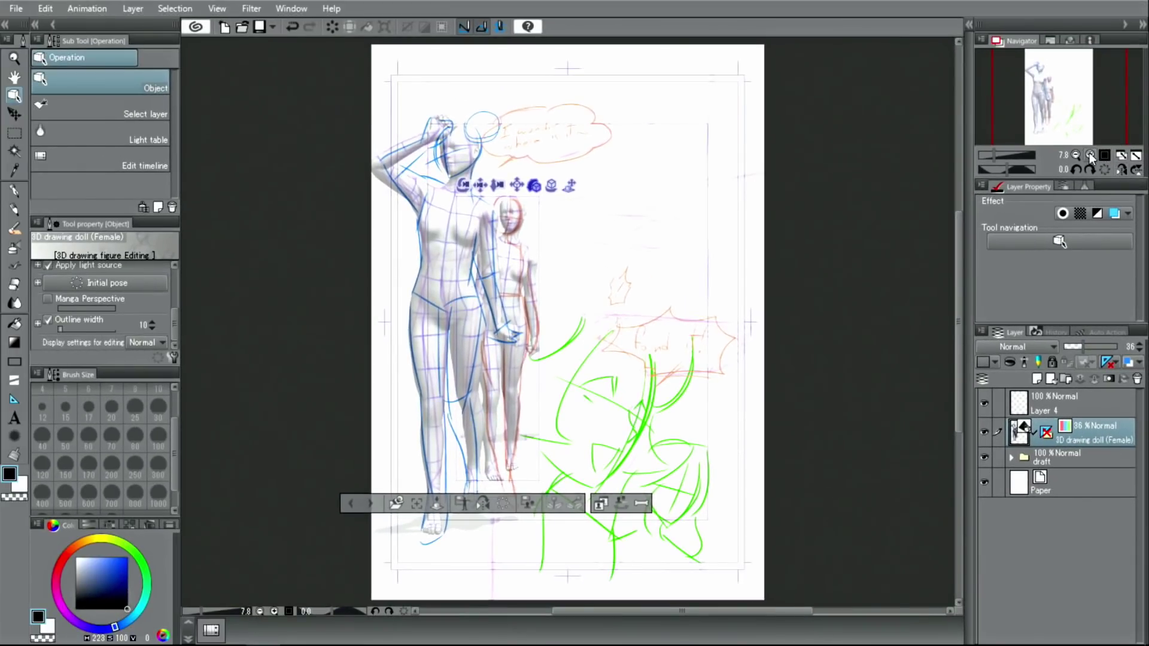
# Step: Zoom to the doll's head, set Layer 4 to Color, hide the draft, and pick Real pencil
pyautogui.click(1089, 154)
pyautogui.click(1089, 154)
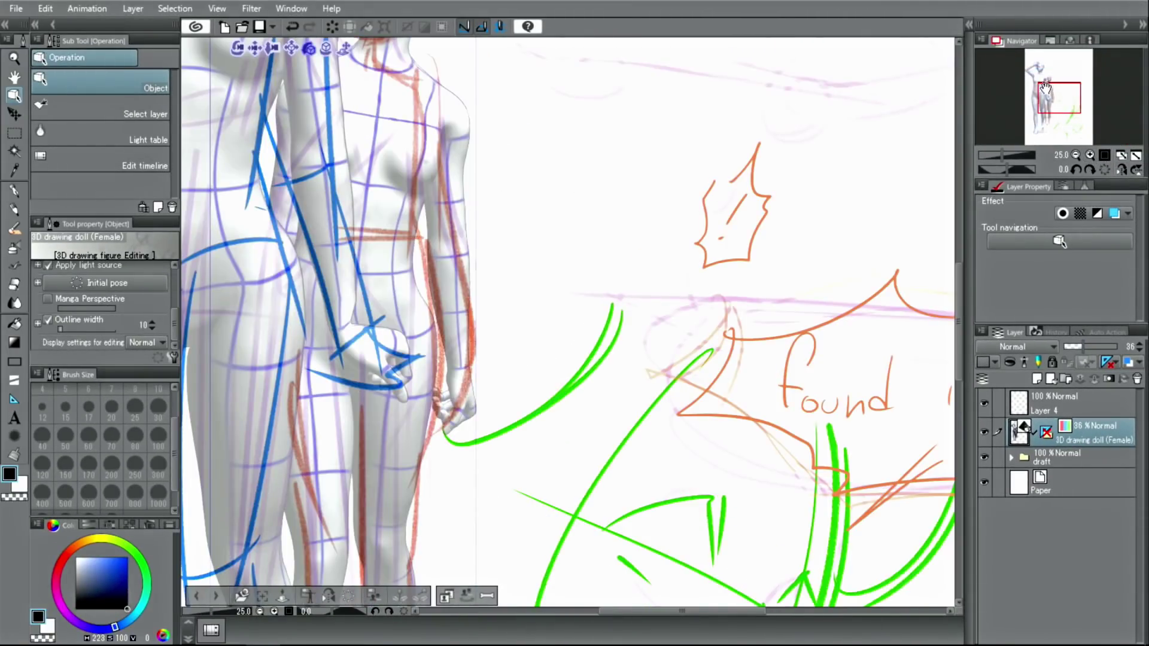
pyautogui.moveTo(1045, 89); pyautogui.dragTo(1028, 63)
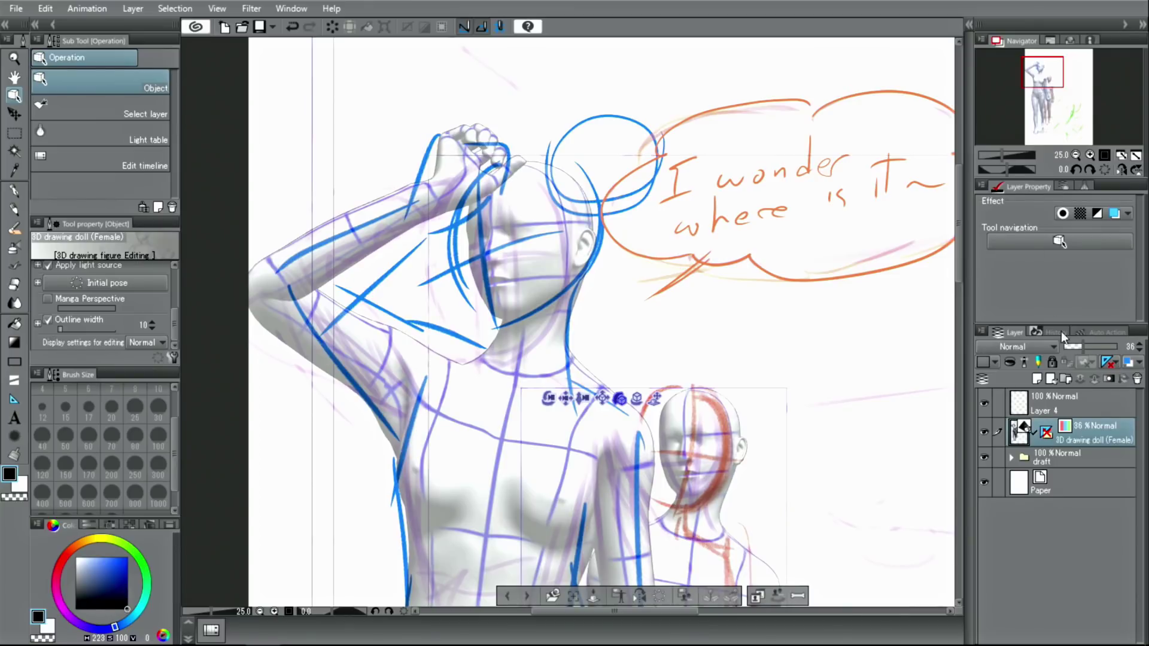
pyautogui.click(1062, 411)
pyautogui.click(1053, 241)
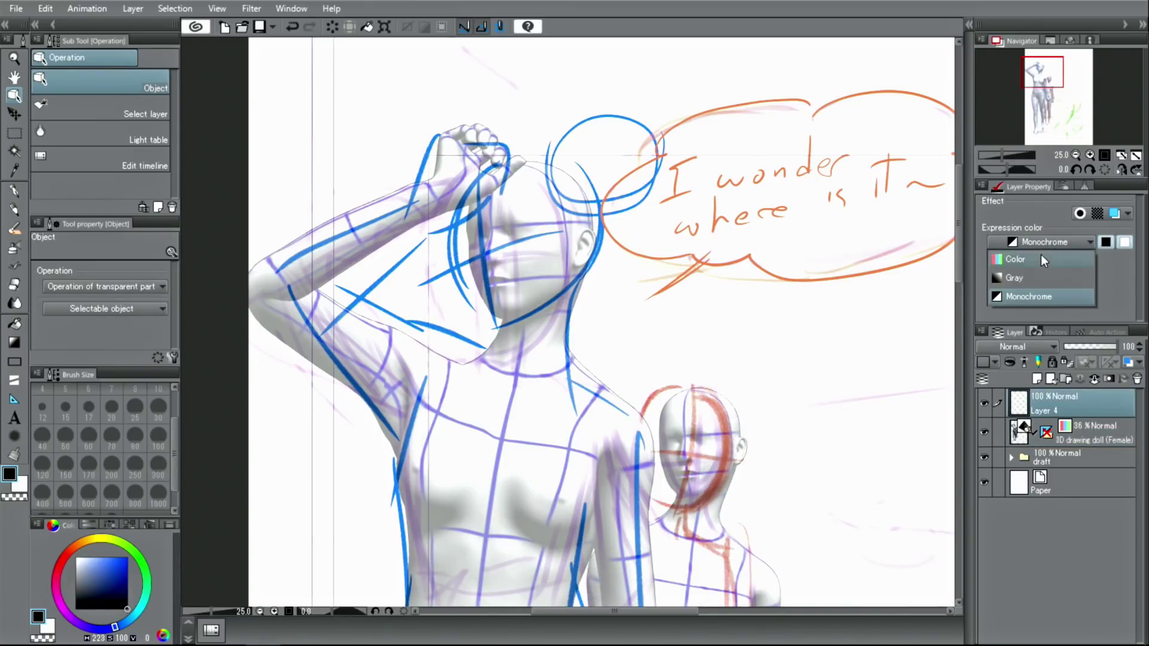
pyautogui.click(1040, 254)
pyautogui.click(984, 457)
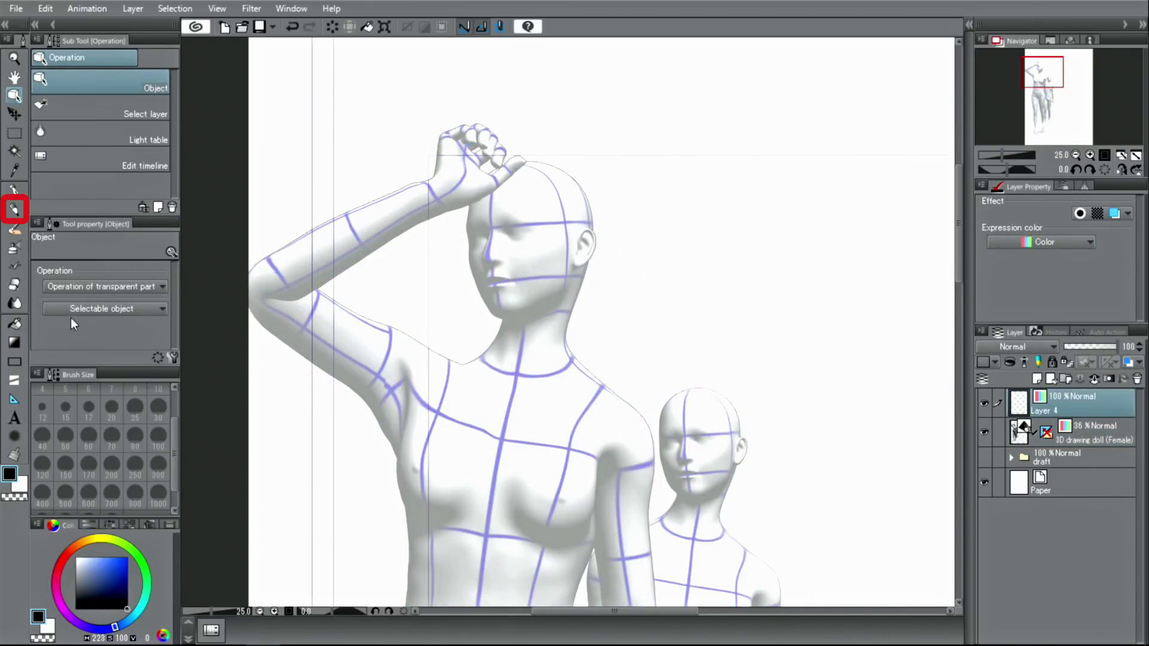
pyautogui.click(14, 210)
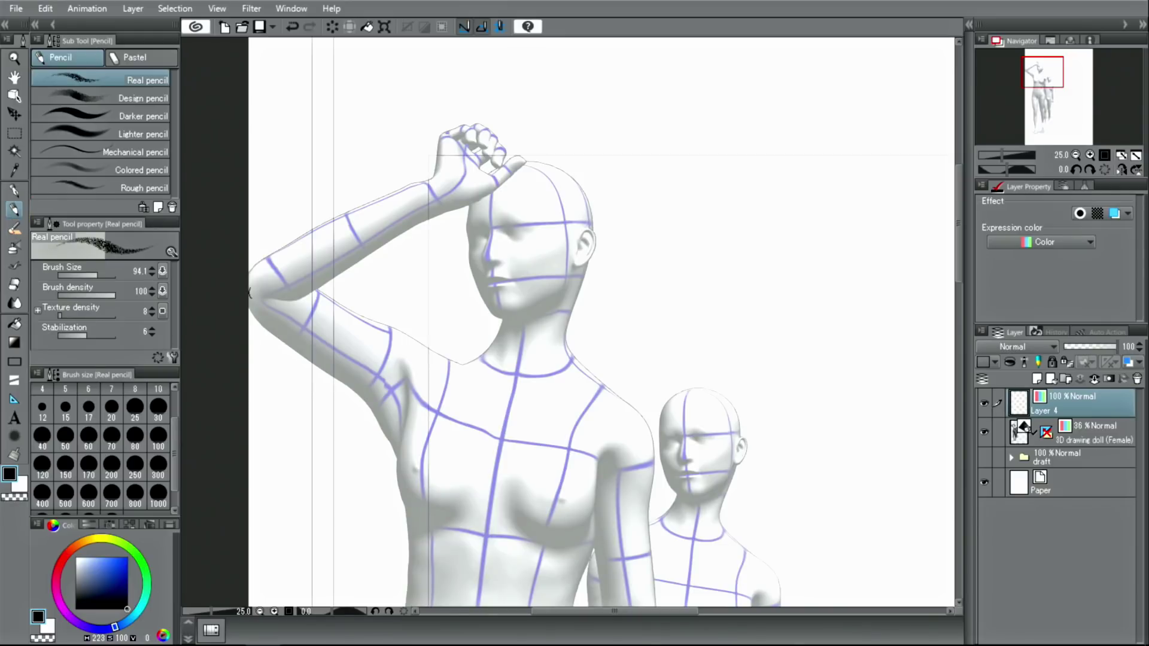
# Step: Sketch the front doll's jawline, face side, neck, collarbone, torso and right shoulder
pyautogui.moveTo(568, 284)
pyautogui.mouseDown()
pyautogui.moveTo(507, 317)
pyautogui.moveTo(461, 208)
pyautogui.moveTo(473, 291)
pyautogui.mouseUp()
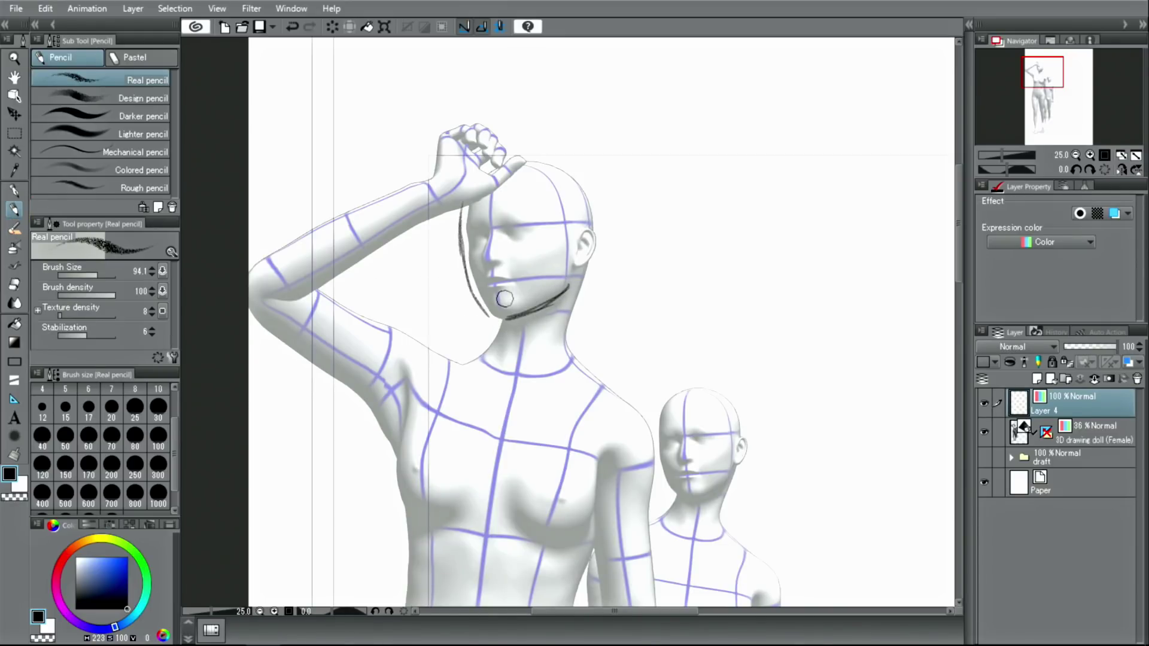
pyautogui.moveTo(503, 328); pyautogui.dragTo(486, 359)
pyautogui.moveTo(573, 299)
pyautogui.mouseDown()
pyautogui.moveTo(571, 359)
pyautogui.moveTo(589, 377)
pyautogui.moveTo(470, 354)
pyautogui.mouseUp()
pyautogui.moveTo(469, 356); pyautogui.dragTo(506, 381)
pyautogui.moveTo(586, 361); pyautogui.dragTo(536, 492)
pyautogui.moveTo(473, 355); pyautogui.dragTo(447, 578)
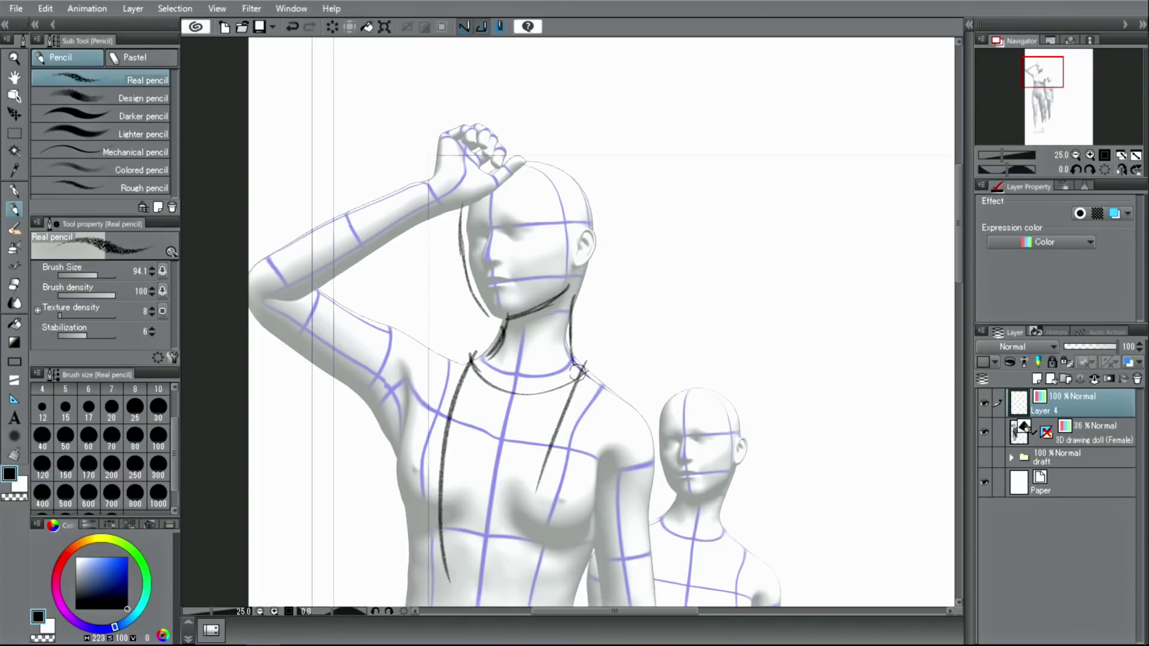
pyautogui.moveTo(581, 359); pyautogui.dragTo(638, 407)
# Step: Sketch hair strands around the face, the bun and the top of the head
pyautogui.moveTo(527, 190); pyautogui.dragTo(515, 287)
pyautogui.moveTo(566, 246); pyautogui.dragTo(529, 282)
pyautogui.moveTo(595, 204)
pyautogui.mouseDown()
pyautogui.moveTo(577, 290)
pyautogui.moveTo(562, 292)
pyautogui.mouseUp()
pyautogui.moveTo(616, 134)
pyautogui.mouseDown()
pyautogui.moveTo(628, 137)
pyautogui.moveTo(598, 209)
pyautogui.mouseUp()
pyautogui.moveTo(461, 208)
pyautogui.mouseDown()
pyautogui.moveTo(441, 312)
pyautogui.moveTo(434, 251)
pyautogui.mouseUp()
pyautogui.moveTo(574, 149); pyautogui.dragTo(492, 156)
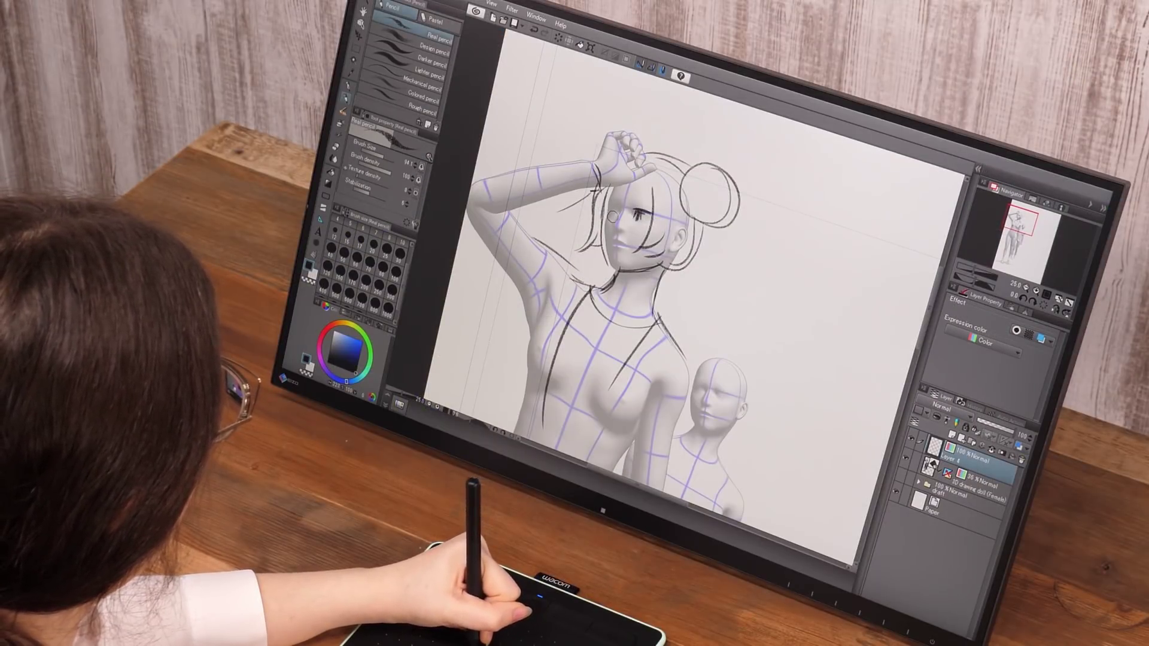
# Step: Add a small pencil stroke at the sketched woman's left eye
pyautogui.moveTo(607, 205); pyautogui.dragTo(617, 213)
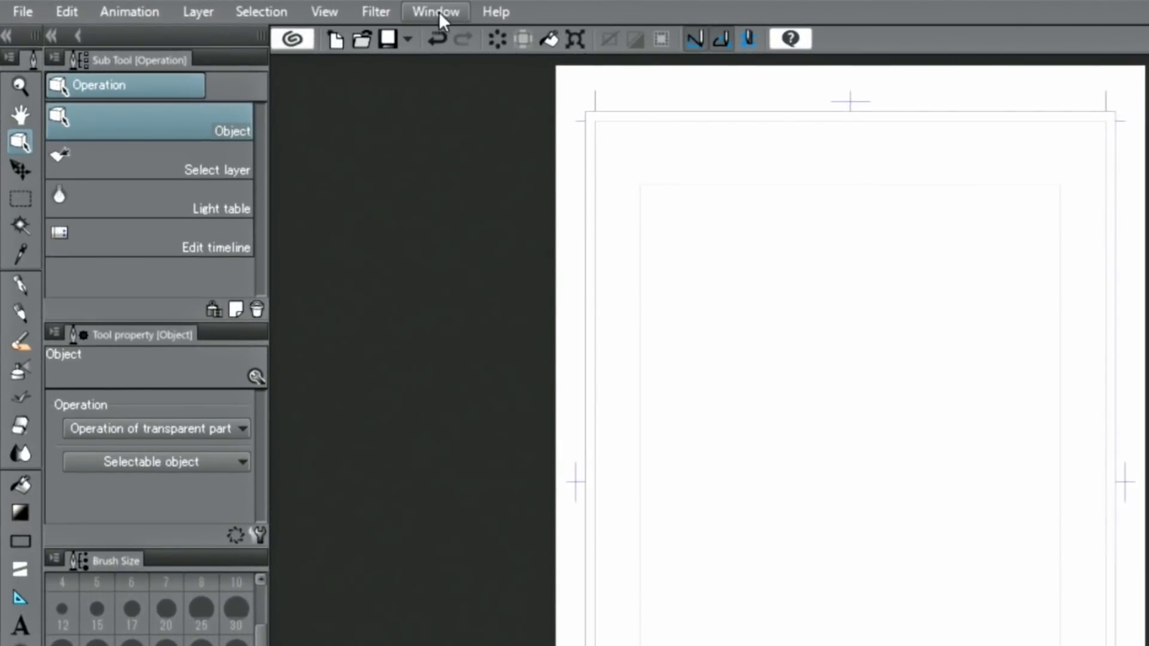
# Step: Place the 3D drawing doll (Male) from the 3D Body type materials onto the page
pyautogui.click(439, 12)
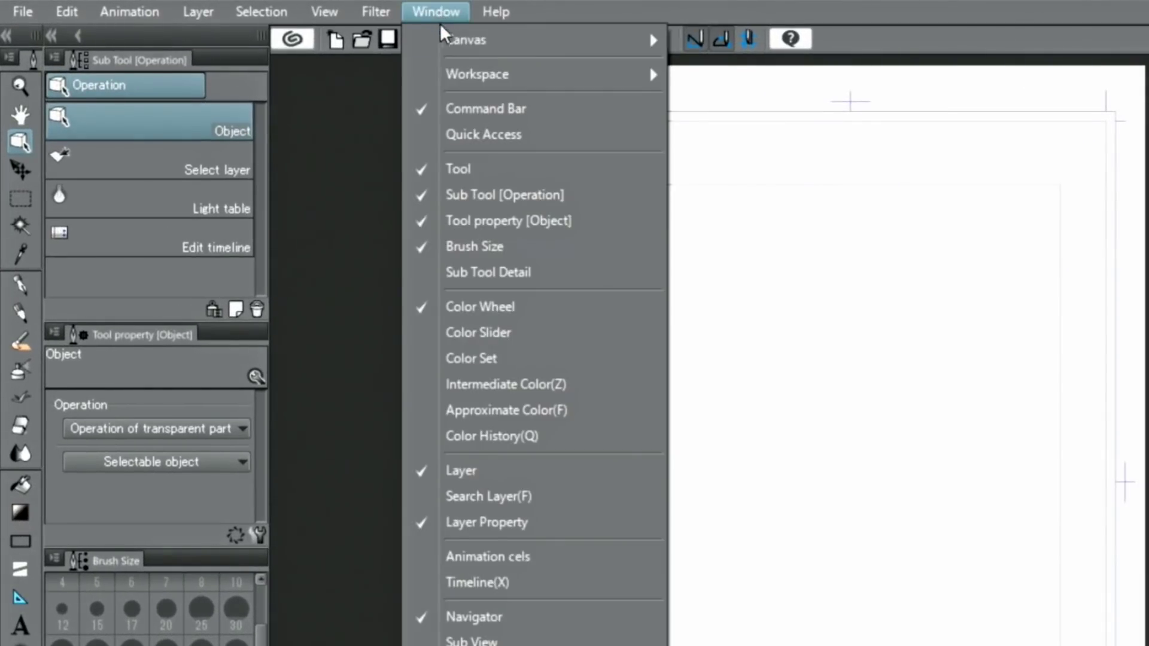
pyautogui.moveTo(611, 469)
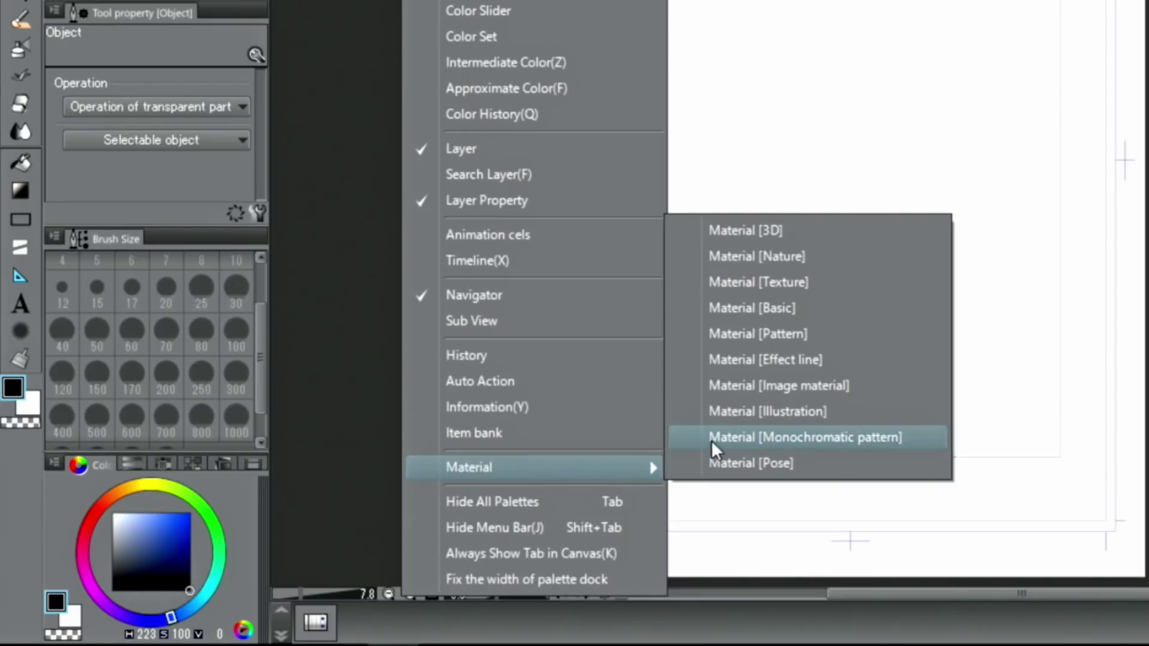
pyautogui.click(719, 227)
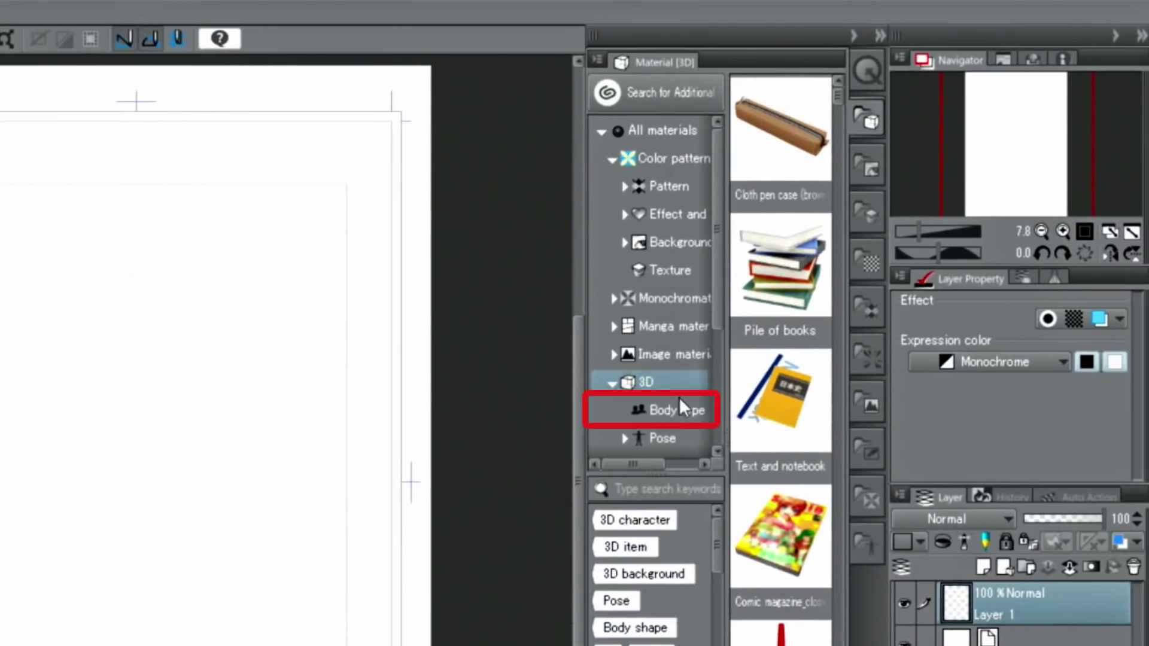
pyautogui.click(676, 409)
pyautogui.click(799, 283)
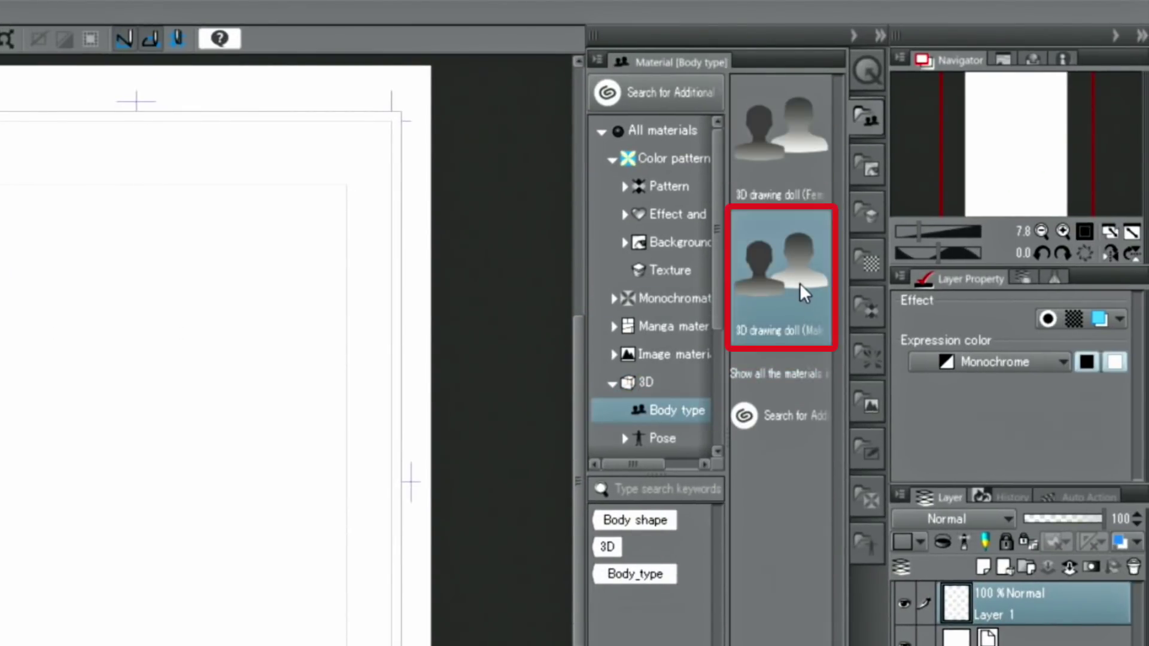
pyautogui.moveTo(797, 275)
pyautogui.mouseDown()
pyautogui.moveTo(323, 473)
pyautogui.moveTo(132, 502)
pyautogui.moveTo(120, 487)
pyautogui.mouseUp()
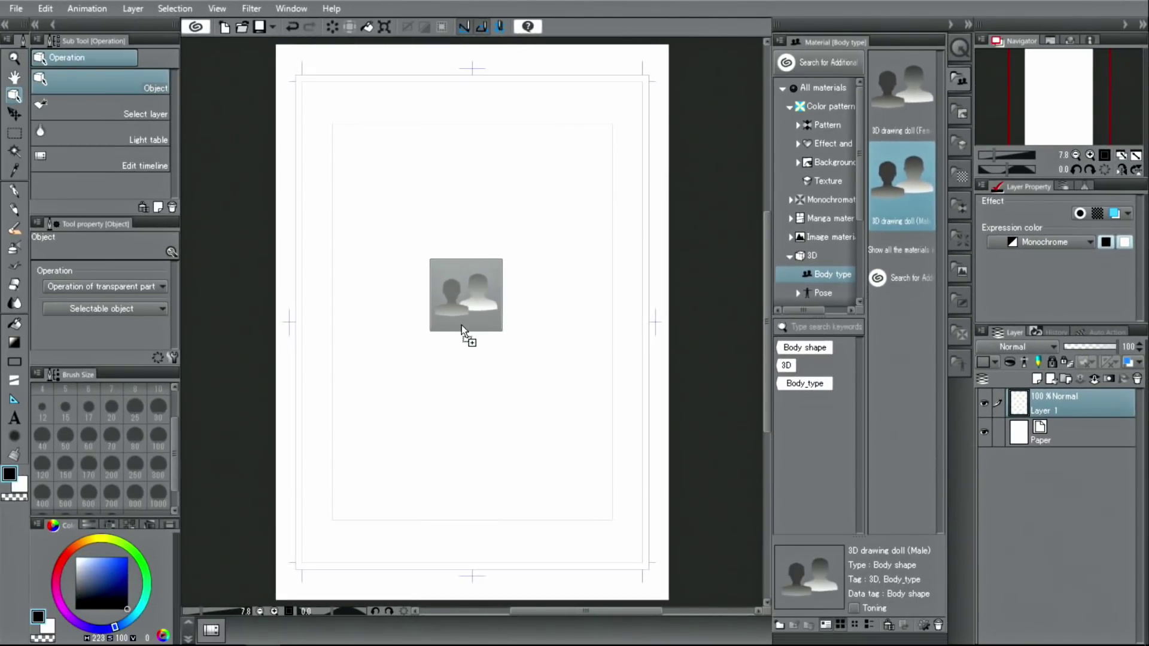
pyautogui.moveTo(461, 326); pyautogui.dragTo(464, 334)
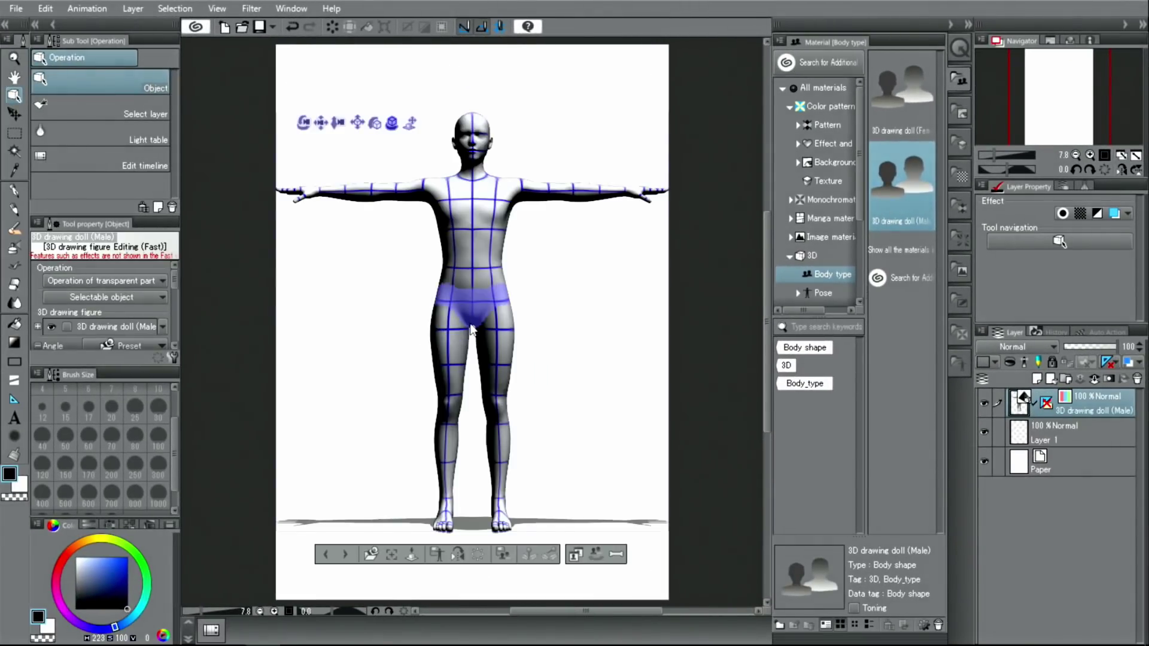
# Step: Try slim, heavy and average body shapes and a taller height, then hide the doll's layer
pyautogui.click(576, 554)
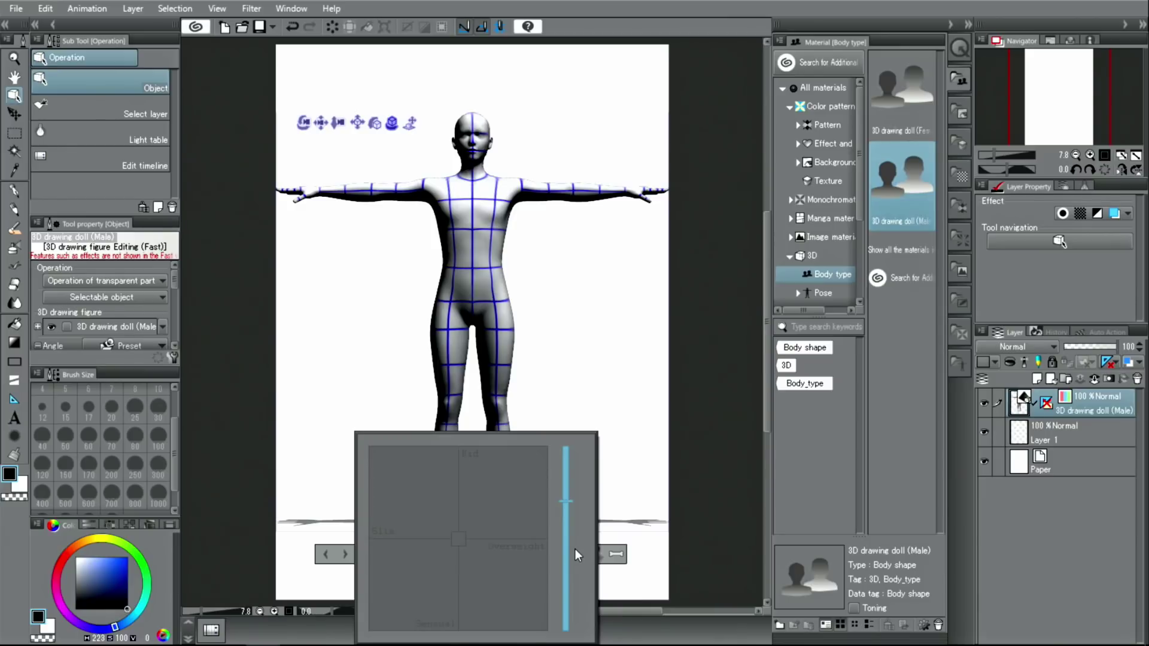
pyautogui.click(397, 477)
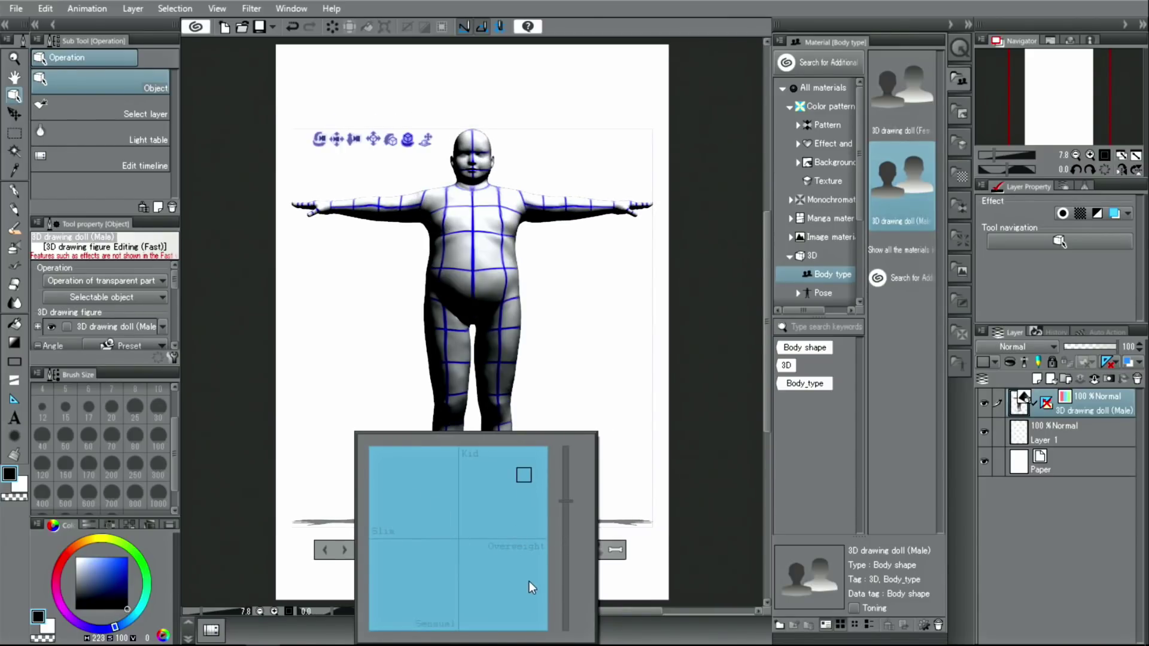
pyautogui.click(532, 605)
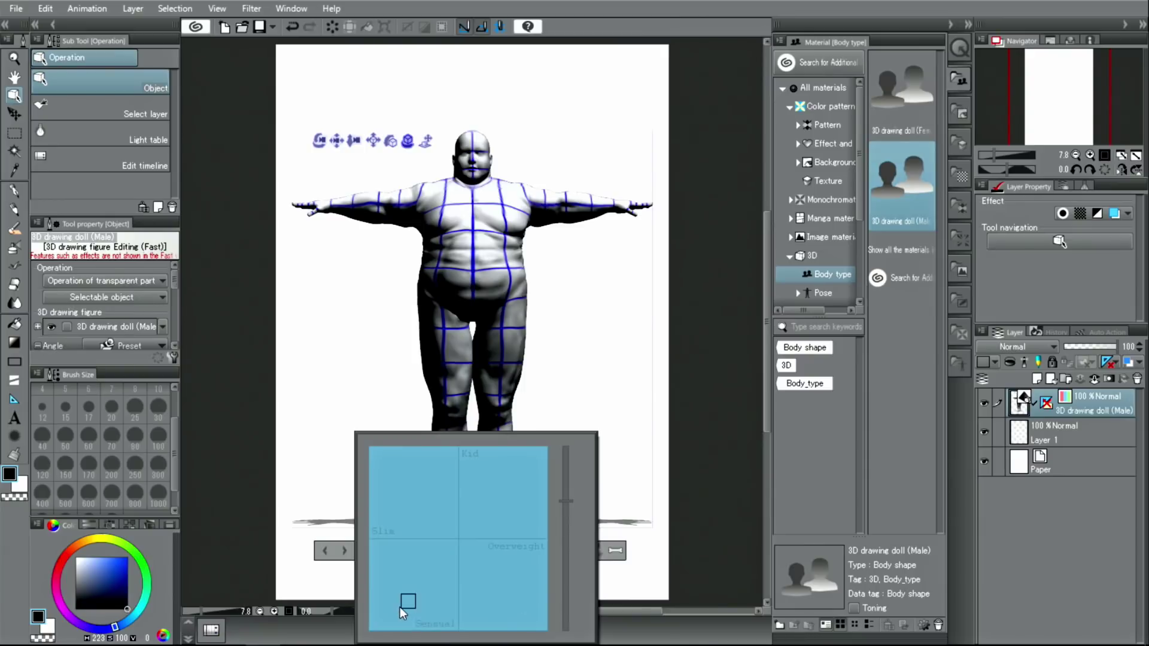
pyautogui.click(456, 534)
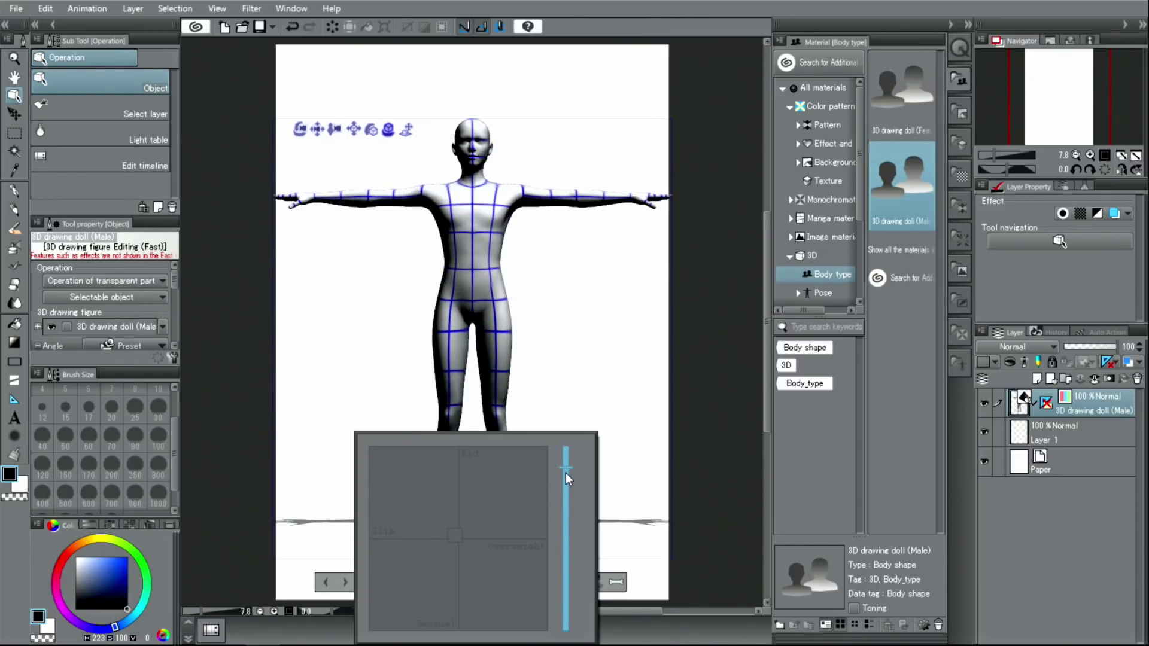
pyautogui.moveTo(566, 479); pyautogui.dragTo(565, 489)
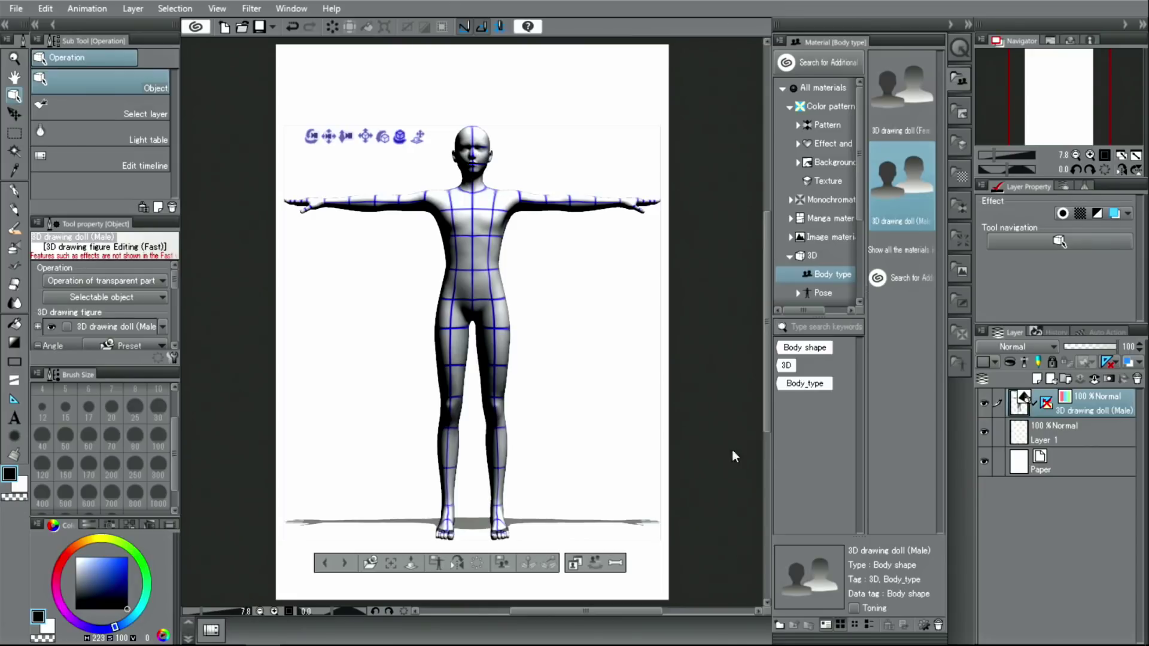
pyautogui.click(984, 405)
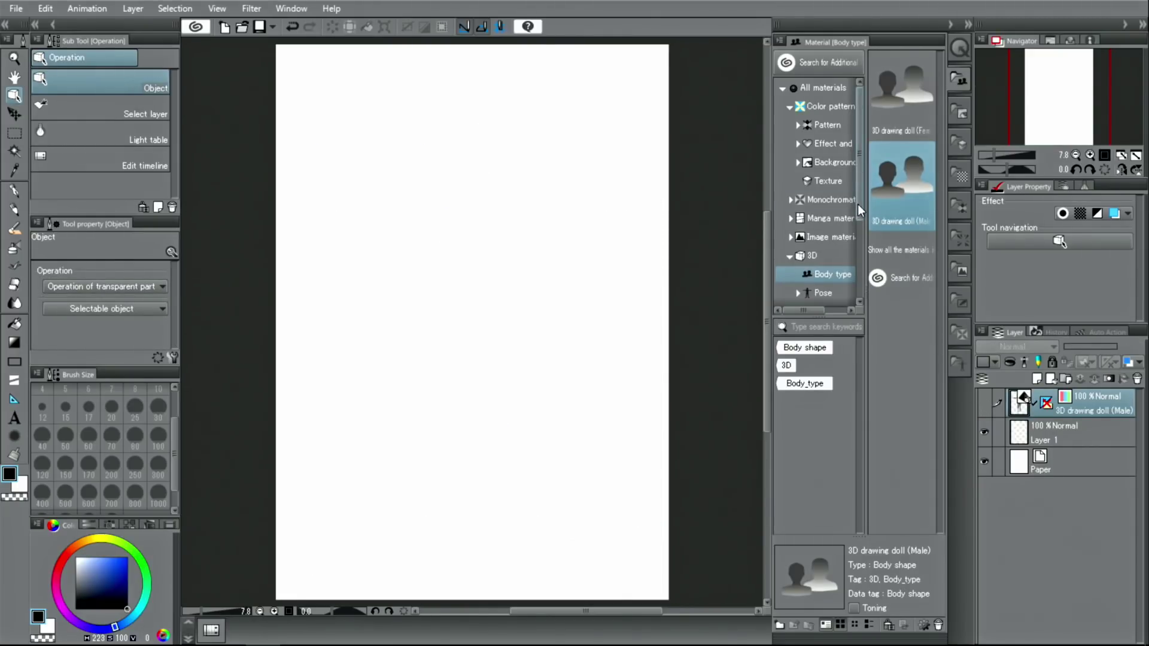
# Step: Place the School boy B-Ver.3 character on the page and apply the Grid up pose
pyautogui.moveTo(858, 204); pyautogui.dragTo(849, 243)
pyautogui.click(833, 233)
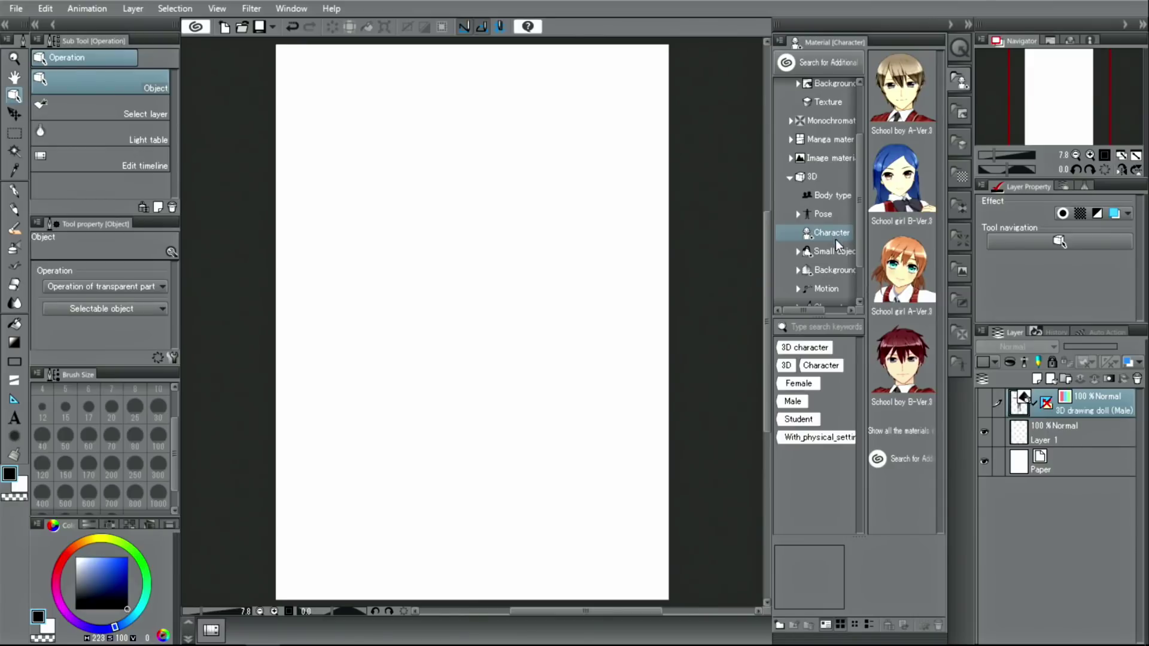
pyautogui.moveTo(902, 359); pyautogui.dragTo(490, 311)
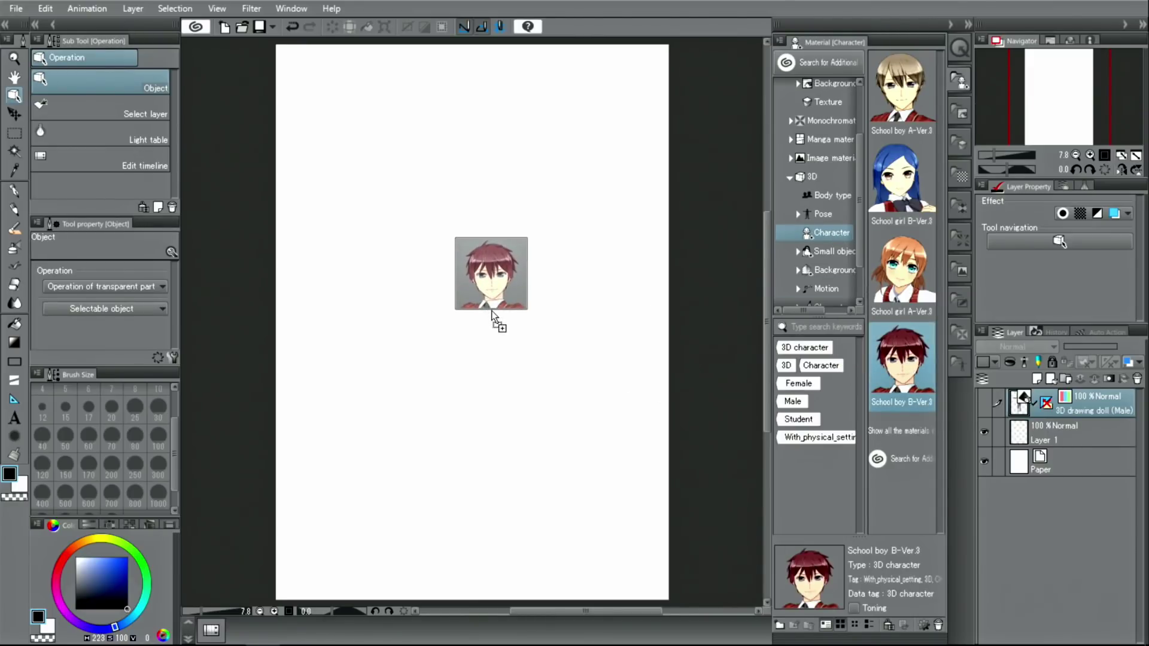
pyautogui.moveTo(563, 364); pyautogui.dragTo(561, 366)
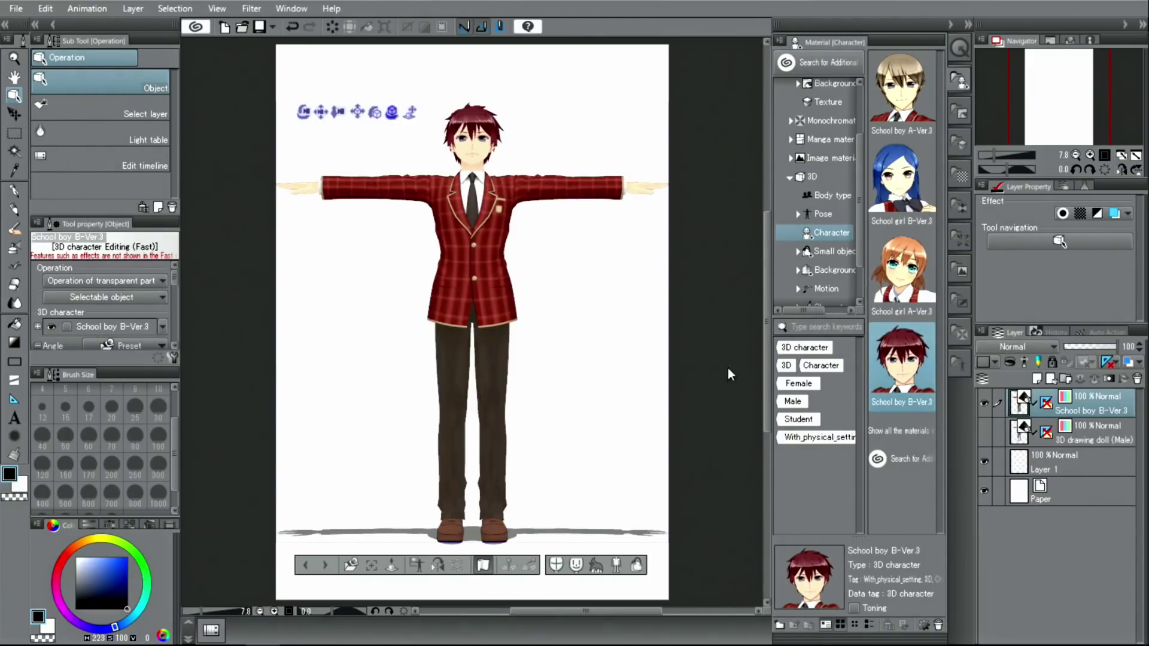
pyautogui.click(834, 213)
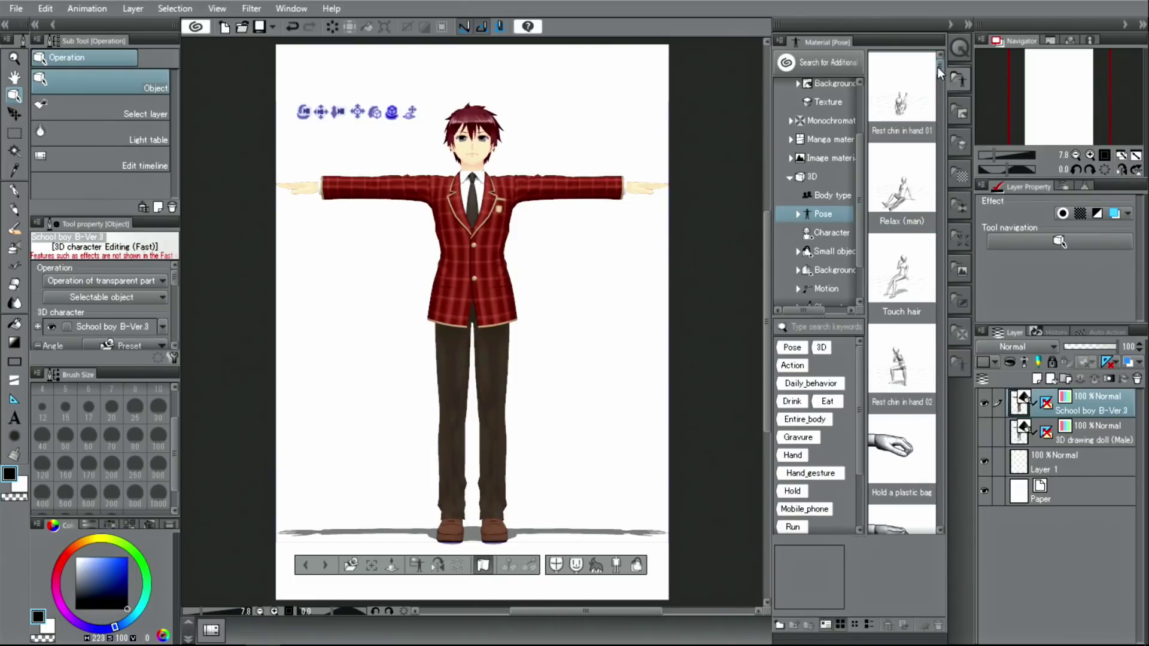
pyautogui.moveTo(938, 67); pyautogui.dragTo(483, 264)
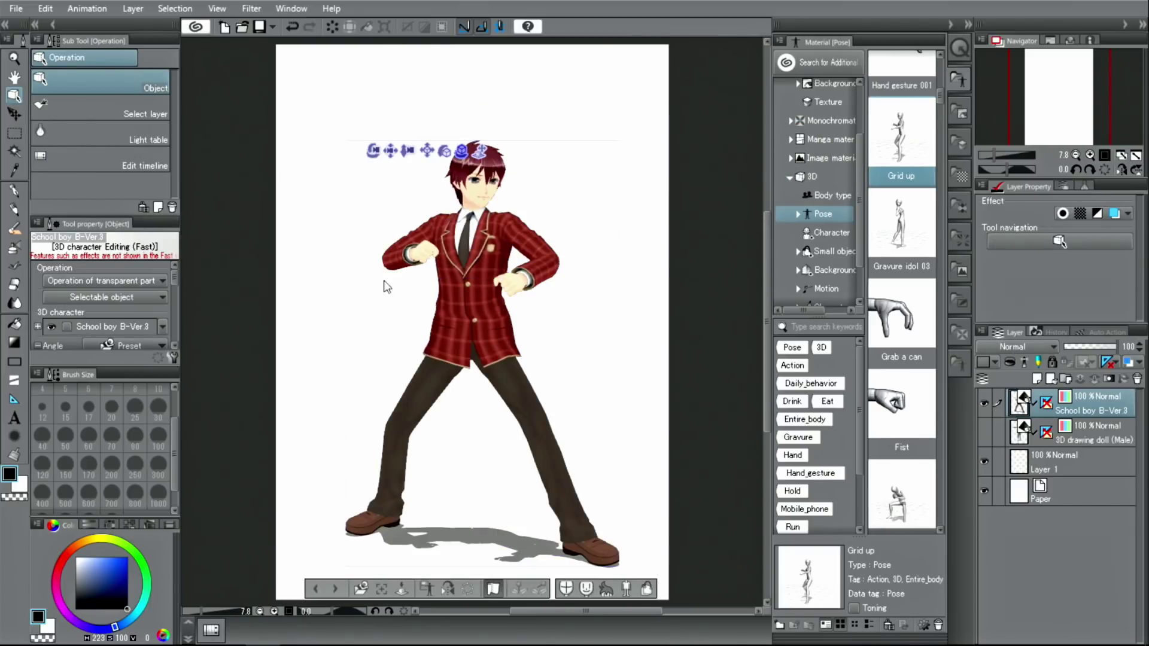